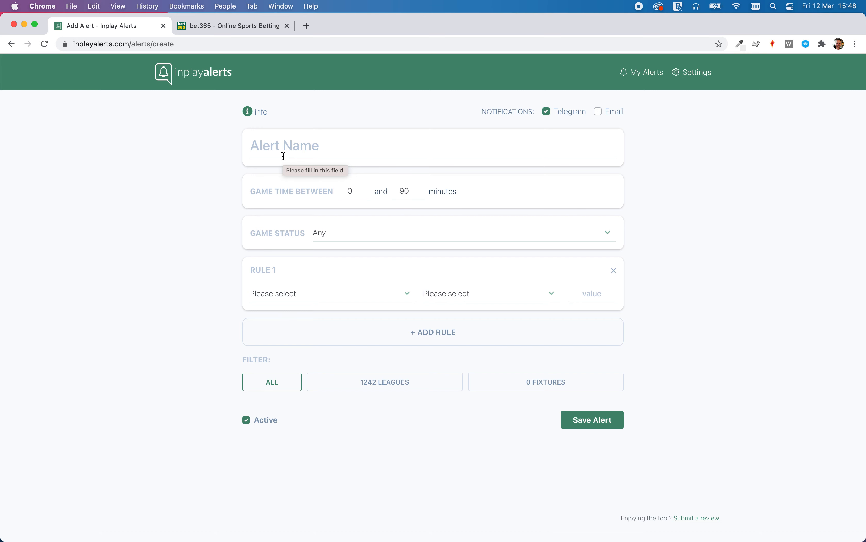
- Name the new alert "Simple Alert"
click(286, 153)
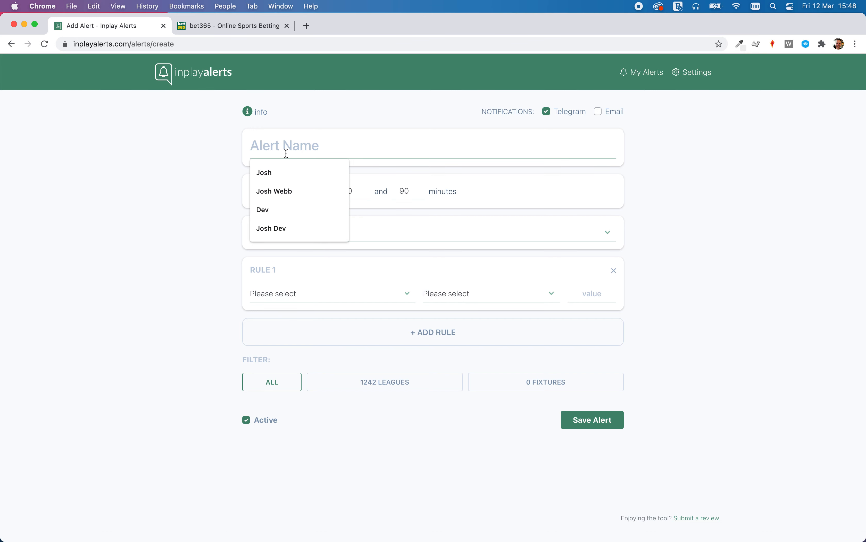
text(Sim)
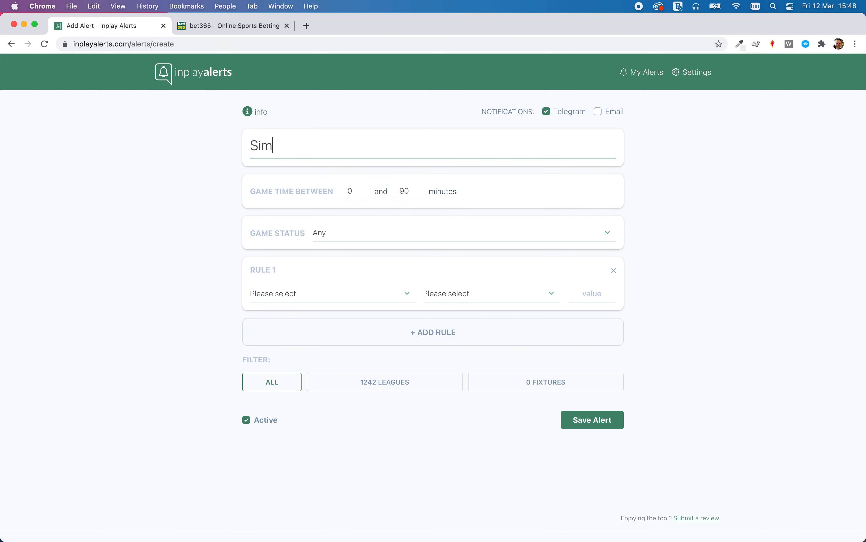
text(ple Alert)
click(166, 200)
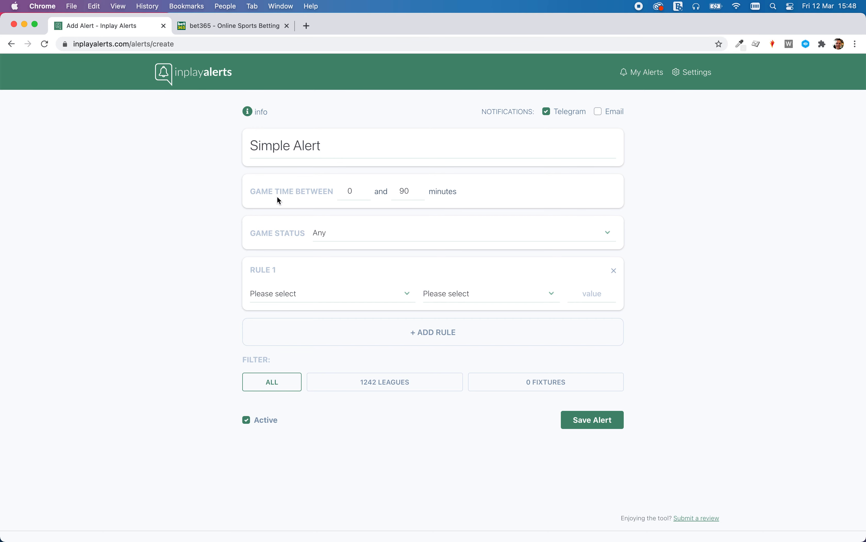
- Set the alert's game time to between 0 and 45 minutes
click(408, 191)
key(BackSpace)
key(BackSpace)
text(45)
click(379, 191)
click(403, 192)
key(BackSpace)
key(BackSpace)
text(0)
key(BackSpace)
text(10)
key(BackSpace)
key(BackSpace)
text(45)
click(512, 192)
- Try the game status Either team winning and look through its winning margin options
scroll(235, 258, down, 1)
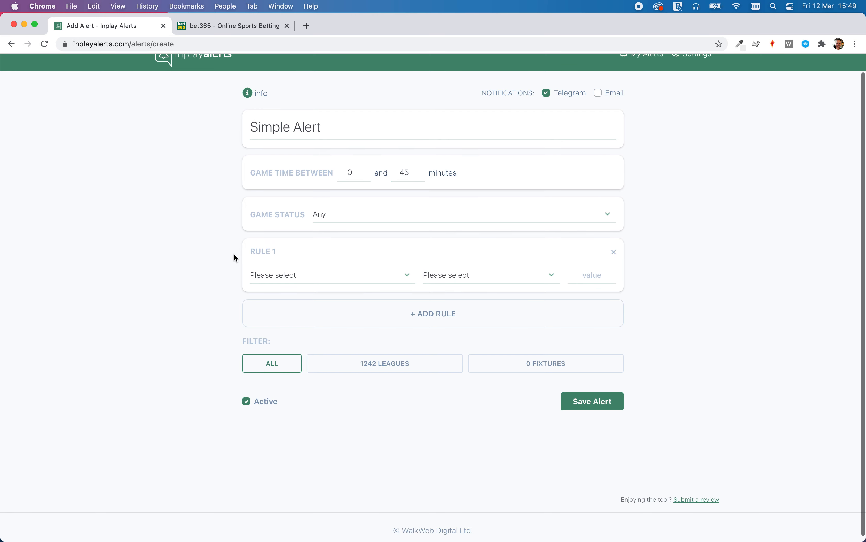
drag(262, 208, 296, 209)
click(329, 211)
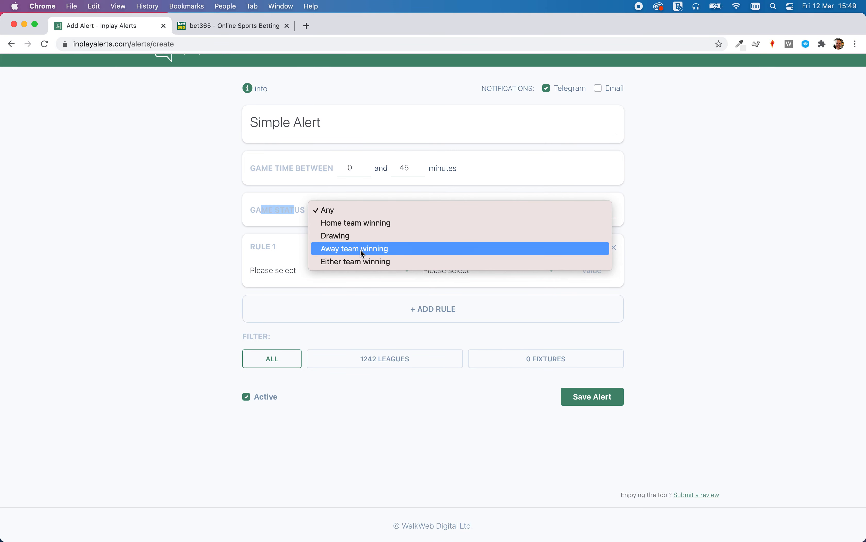
click(353, 262)
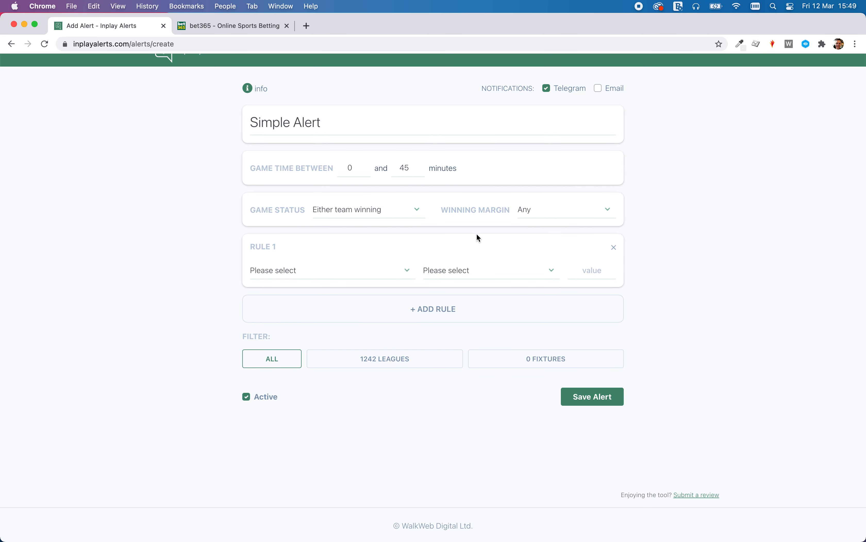
click(561, 215)
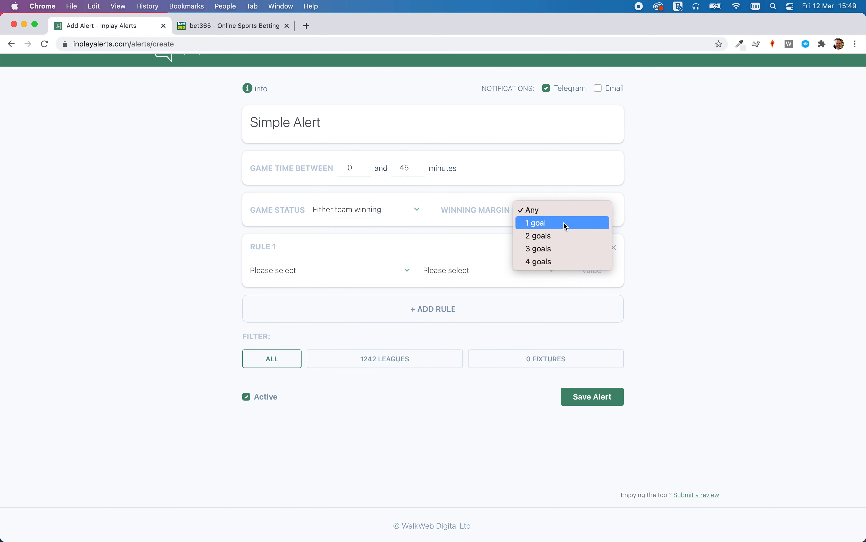
click(438, 220)
- Return the game status to Any
click(339, 209)
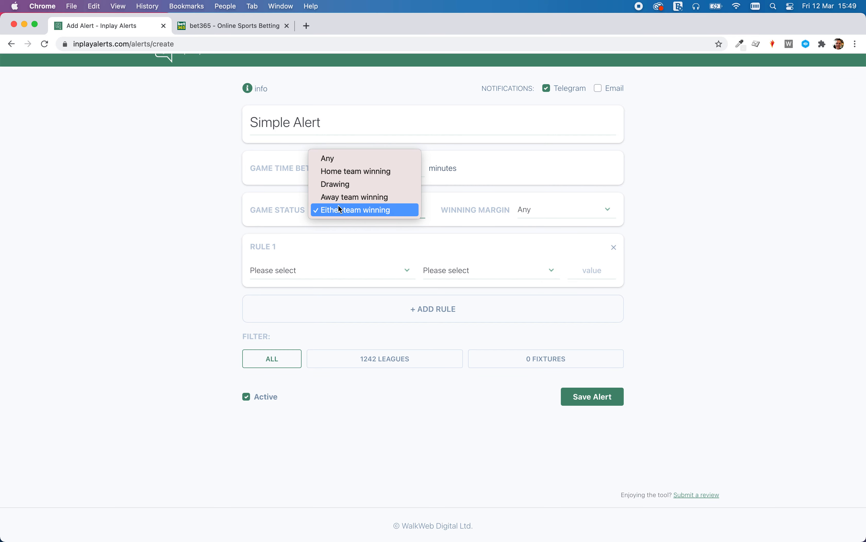
click(327, 163)
click(214, 219)
- Add two more empty rules below Rule 1
scroll(213, 218, down, 1)
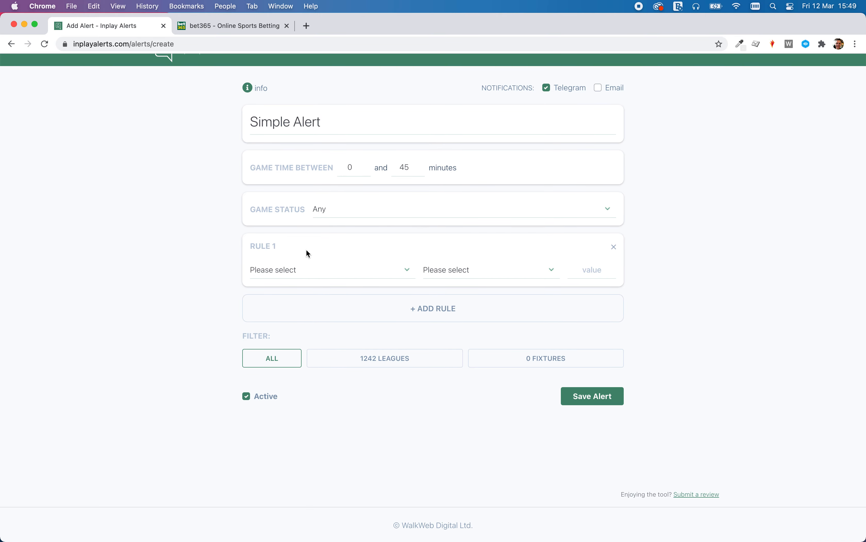
click(321, 271)
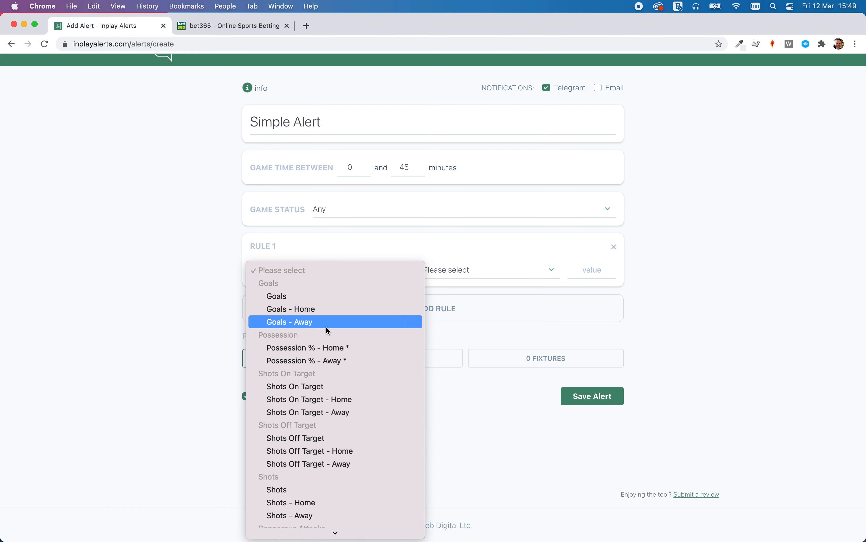
key(Escape)
click(406, 308)
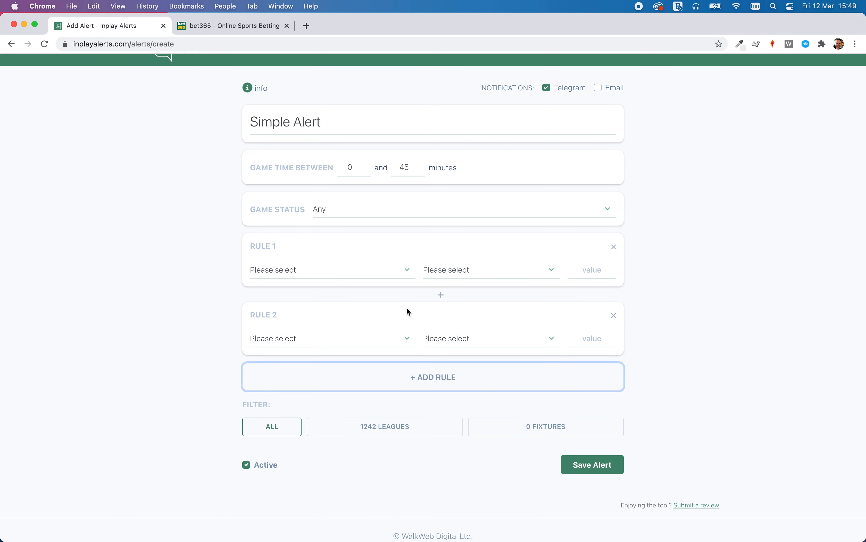
click(429, 377)
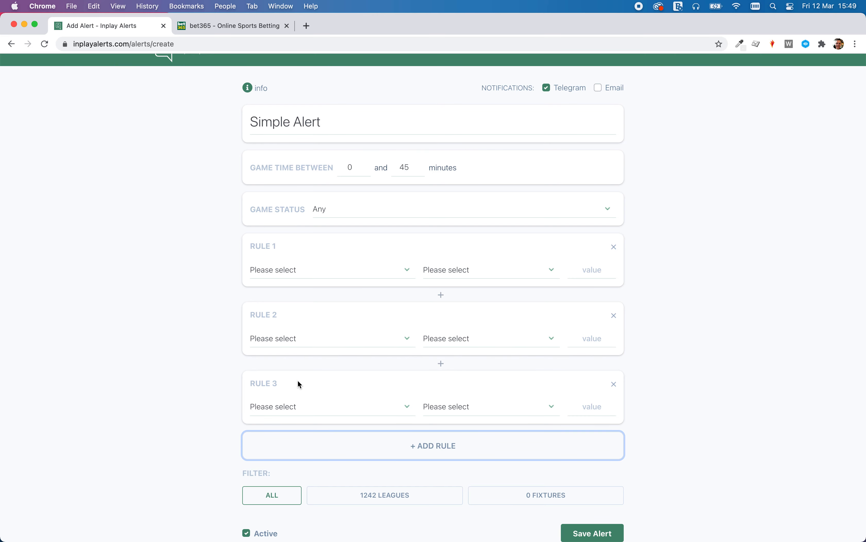
click(169, 278)
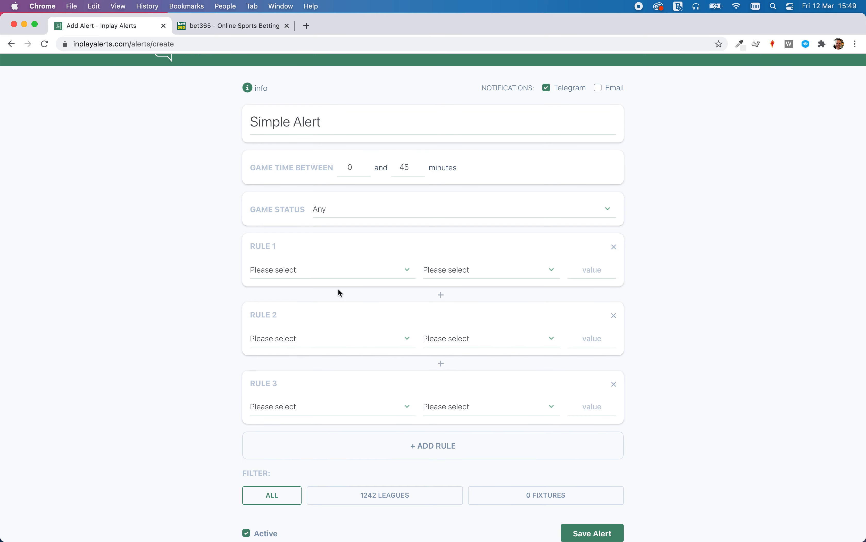
- Examine the match statistics and the in-play and pre-match odds available as conditions for Rule 1
click(360, 274)
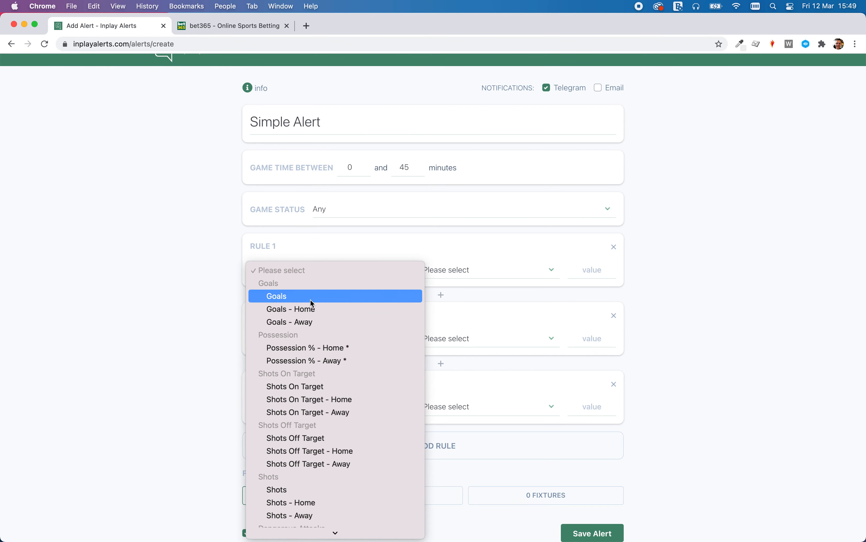
scroll(311, 300, down, 5)
scroll(316, 327, down, 2)
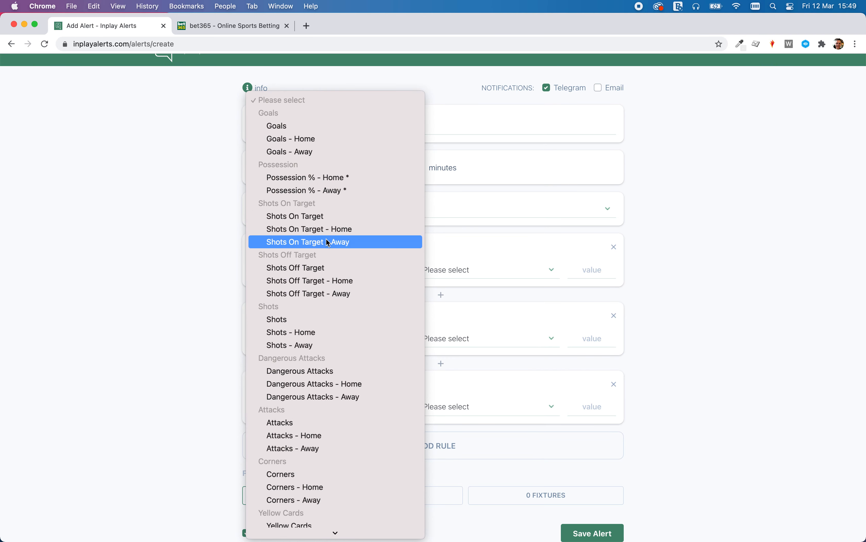
scroll(323, 344, down, 3)
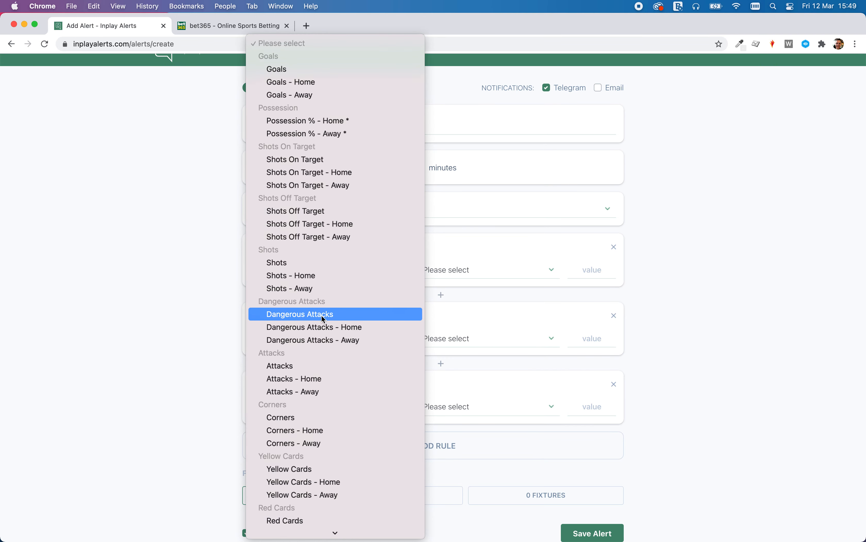
scroll(320, 315, down, 5)
scroll(346, 245, down, 5)
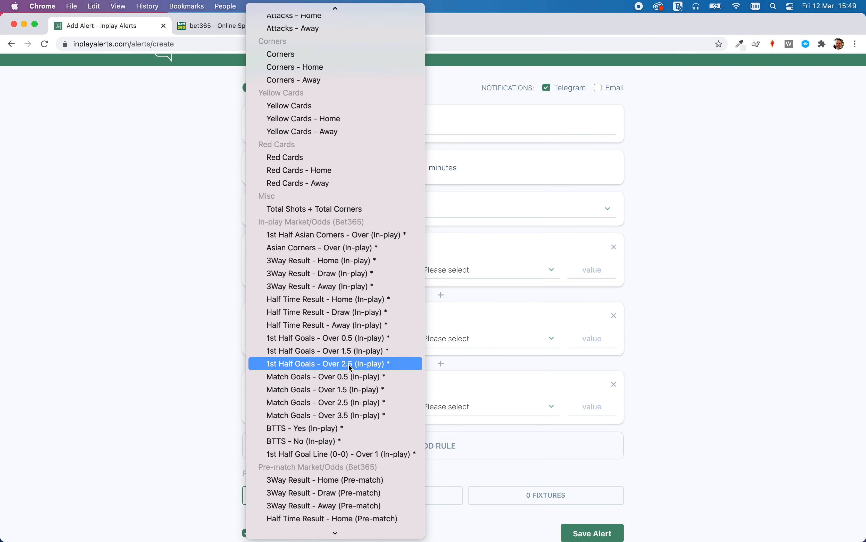
scroll(356, 426, down, 4)
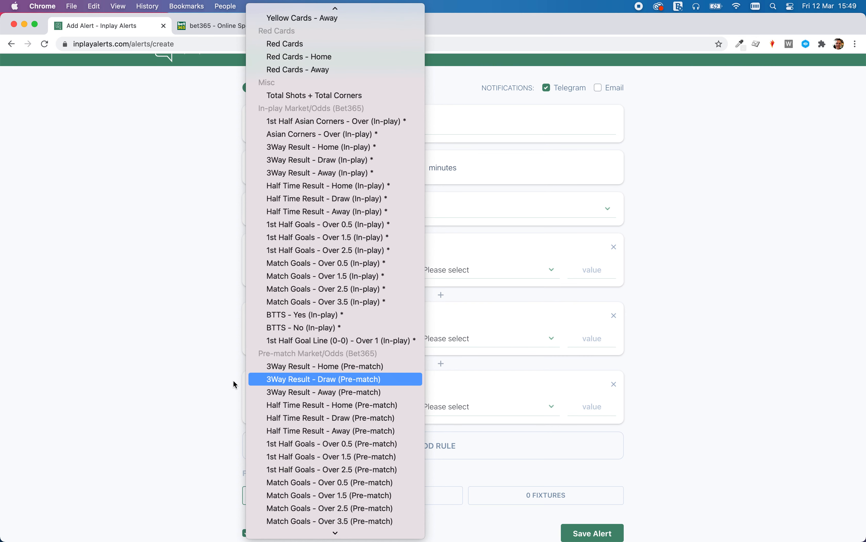
click(193, 381)
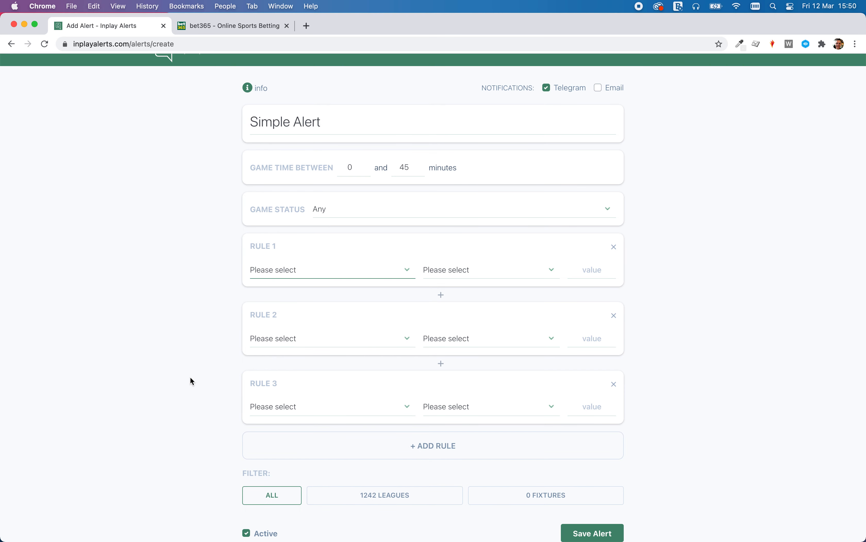
- Define Rule 1 as Goals, More than, 0
click(329, 274)
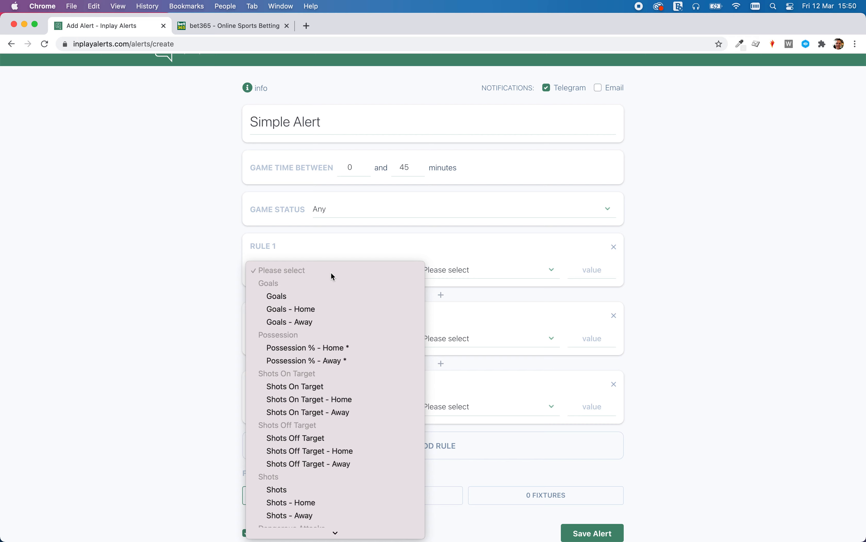
click(392, 292)
click(450, 269)
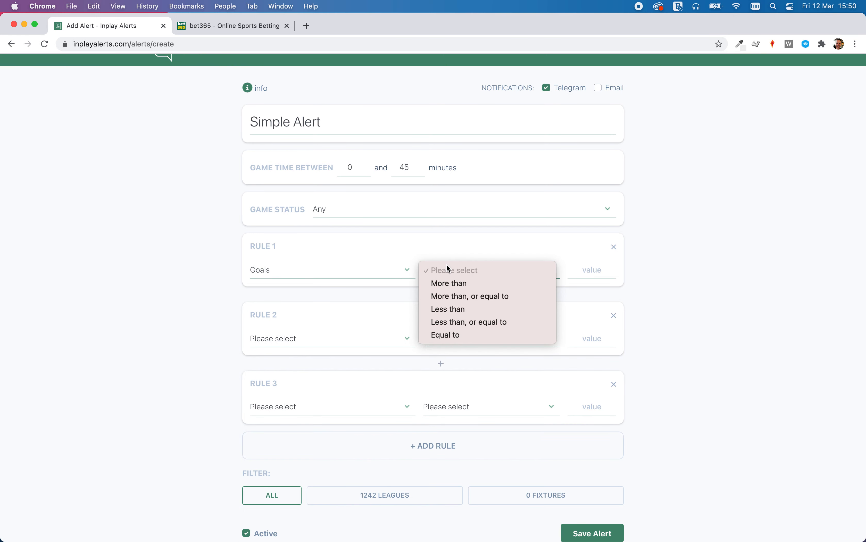
click(450, 283)
click(590, 270)
text(0)
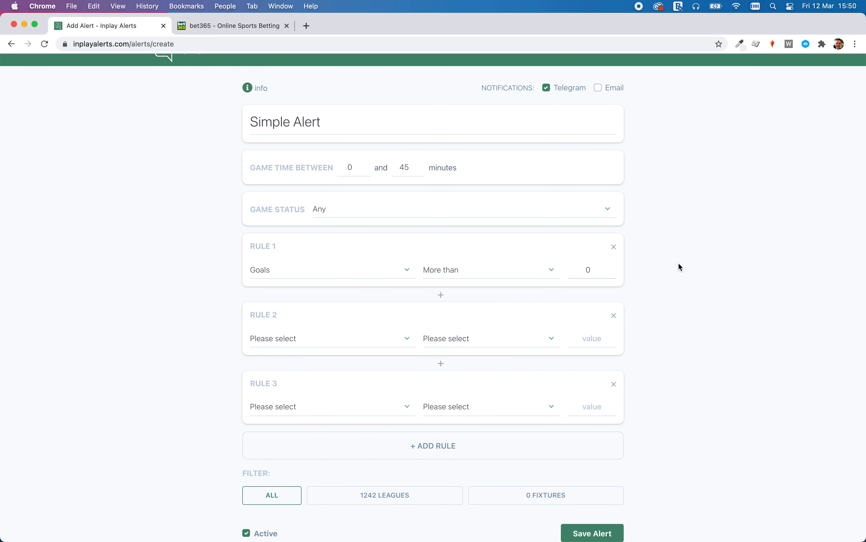
- Define Rule 2 as Corners, More than, 2
scroll(107, 276, down, 2)
click(280, 311)
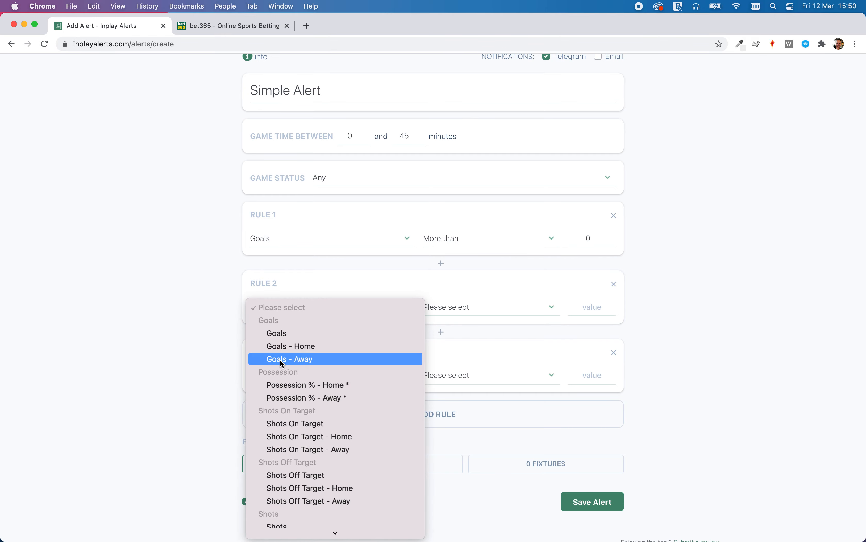
scroll(283, 358, down, 8)
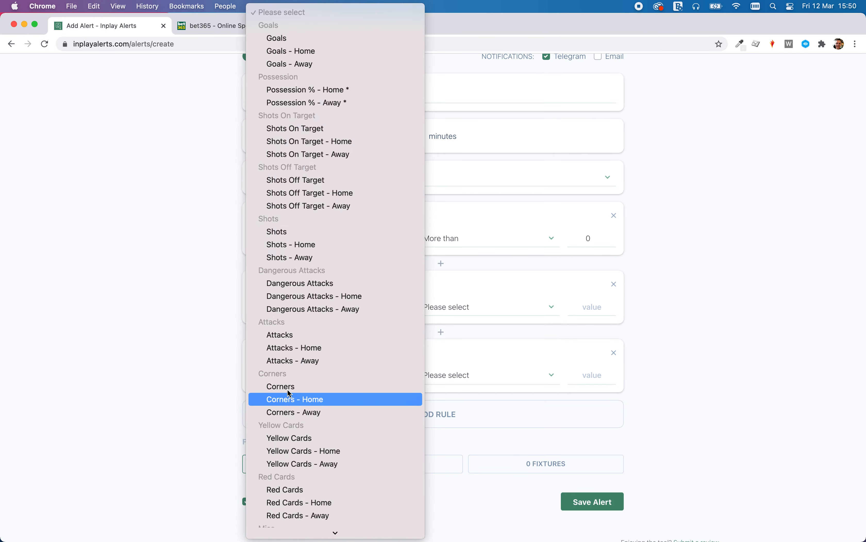
click(289, 394)
click(462, 308)
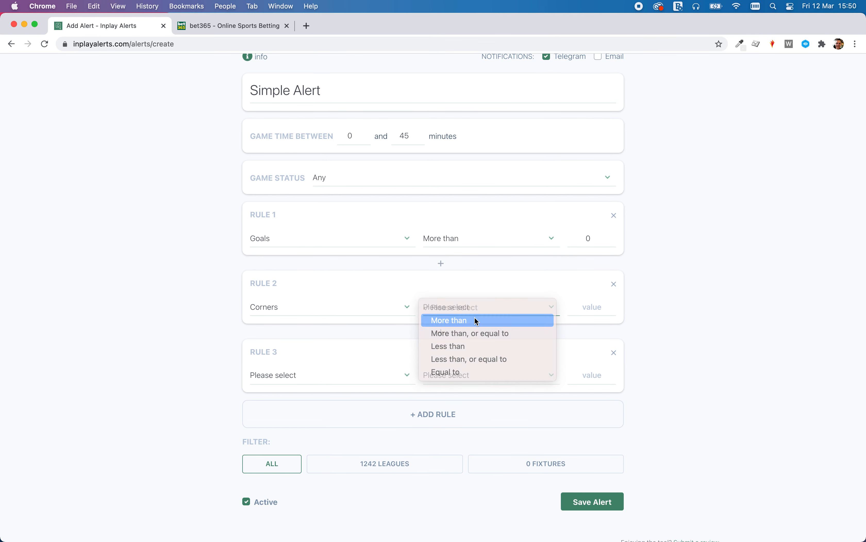
click(465, 320)
click(590, 307)
text(3)
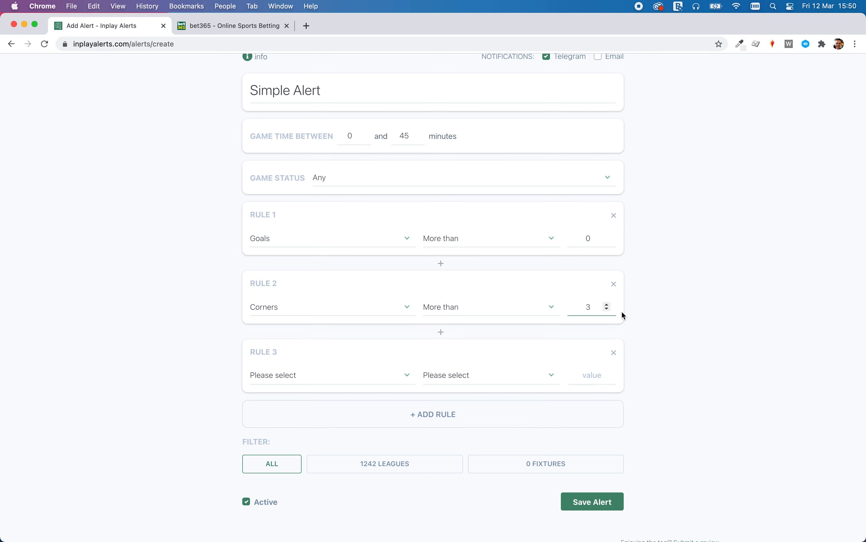
click(659, 311)
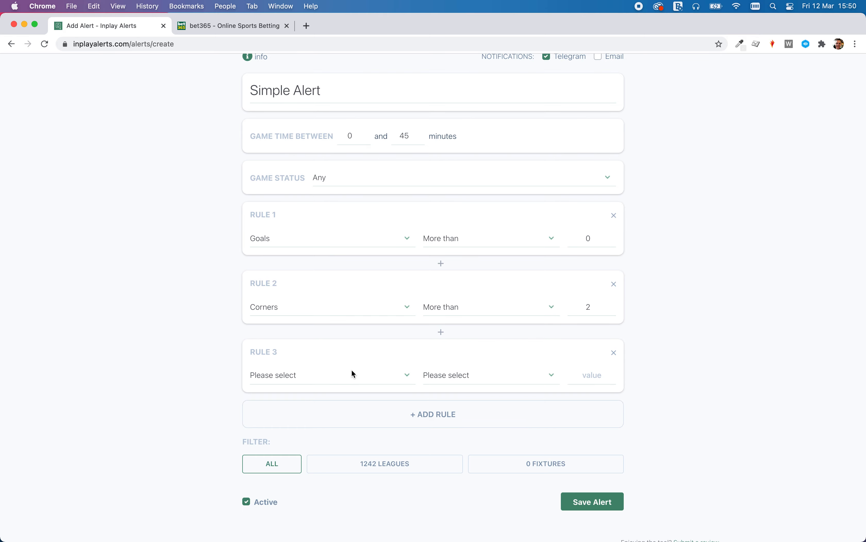
- Define Rule 3 as Shots, More than, 4
click(339, 378)
scroll(335, 403, down, 7)
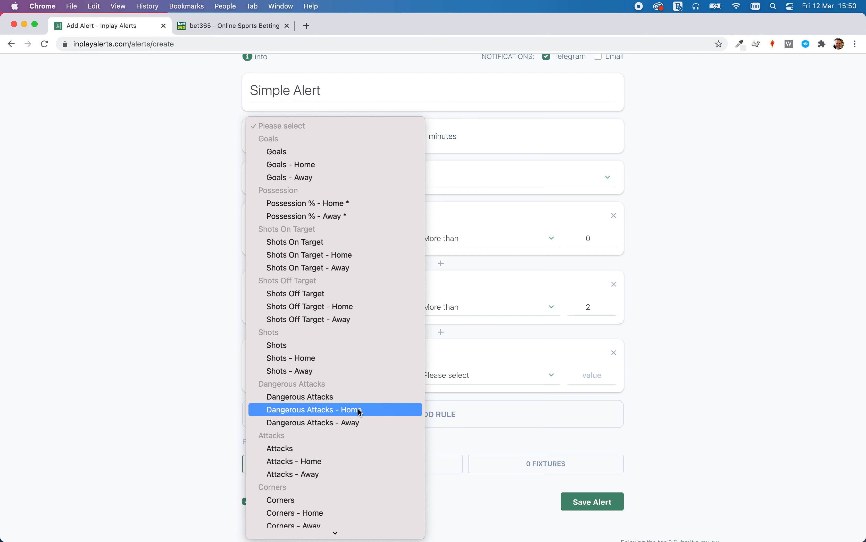
scroll(349, 409, down, 4)
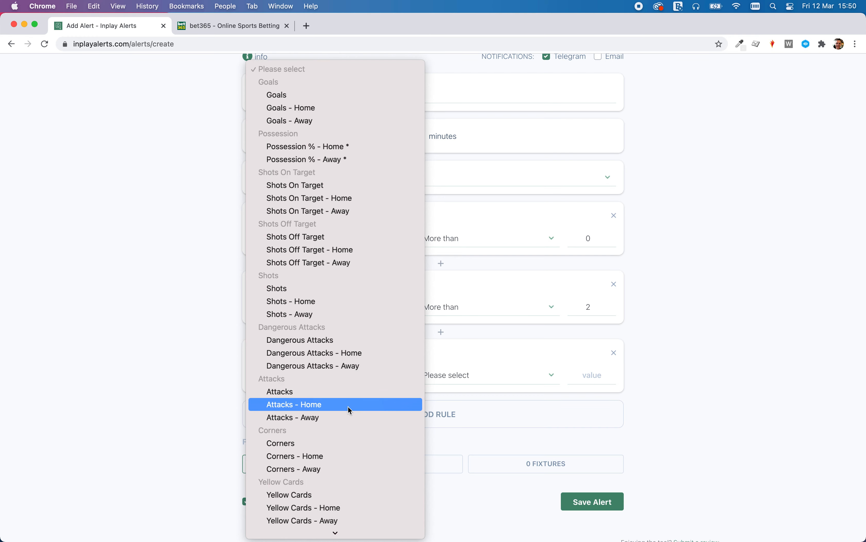
click(312, 293)
click(430, 376)
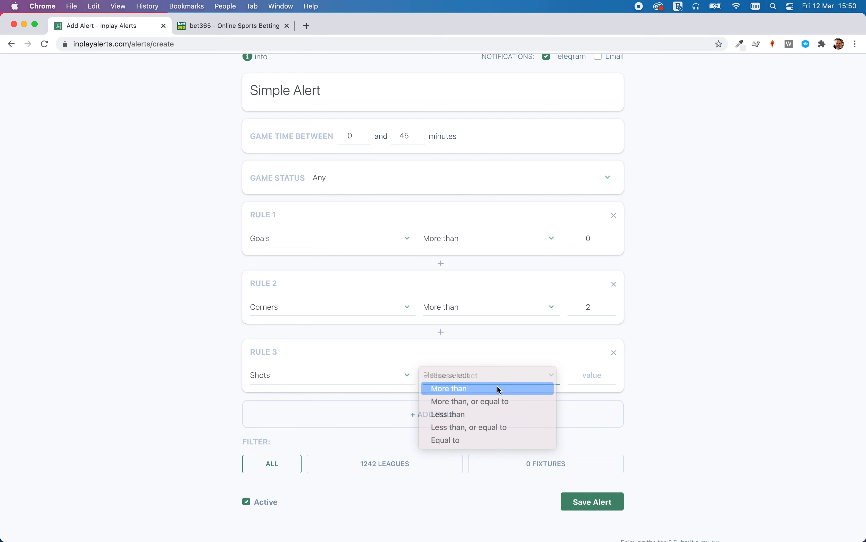
click(476, 389)
click(588, 375)
text(4)
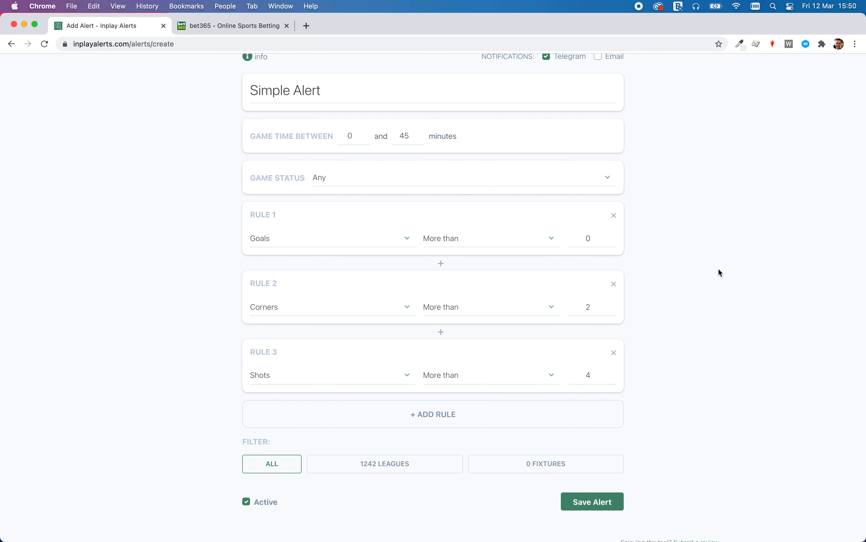
- Filter the alert to England's Premier League in the league filter and confirm the selection
scroll(702, 347, up, 2)
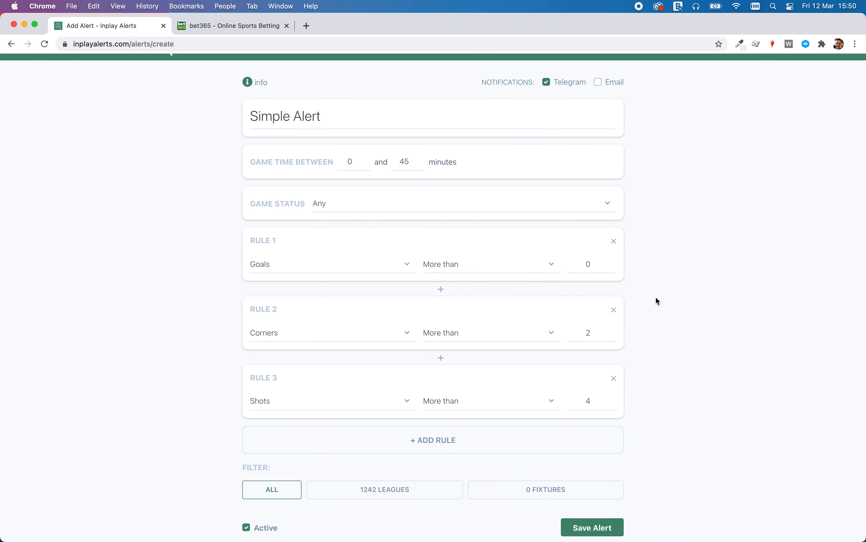
scroll(656, 296, down, 2)
drag(246, 438, 270, 436)
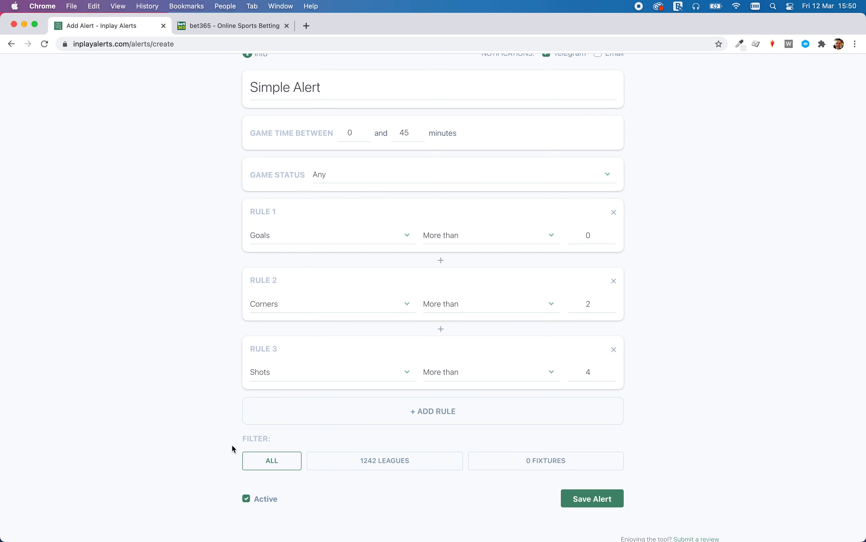
click(338, 464)
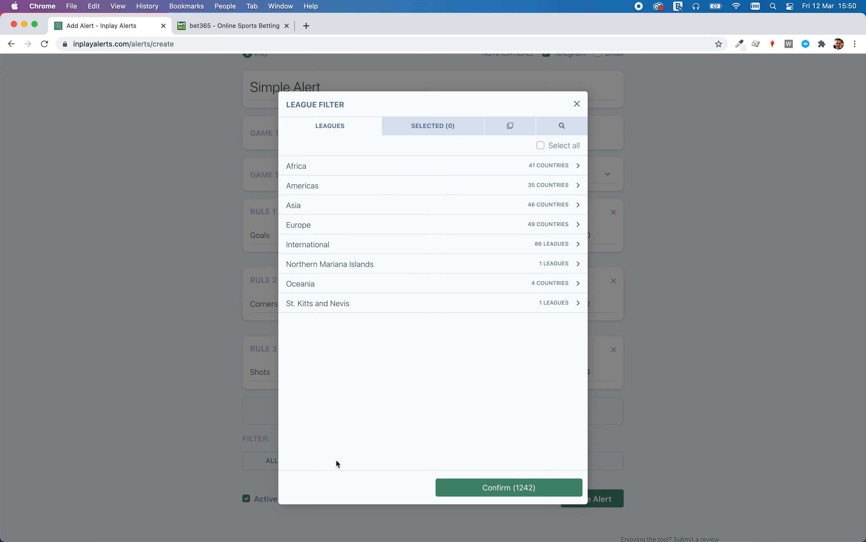
click(312, 227)
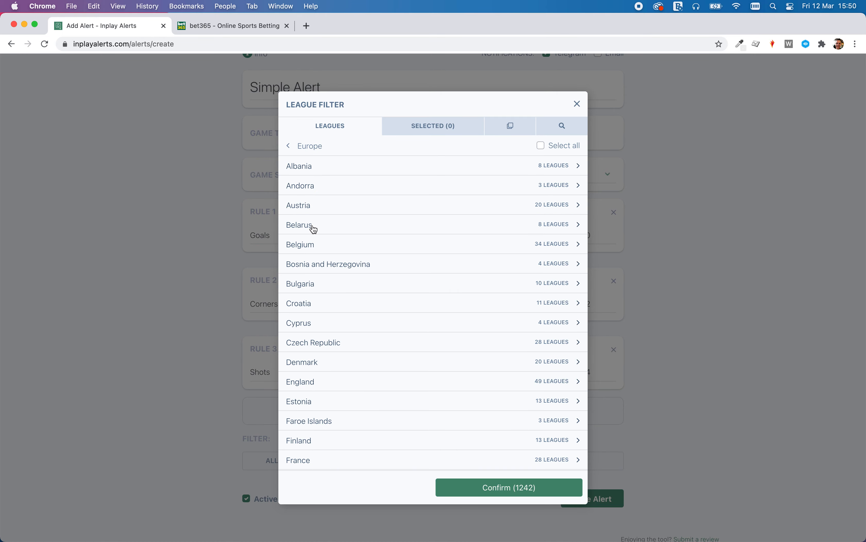
scroll(364, 324, down, 2)
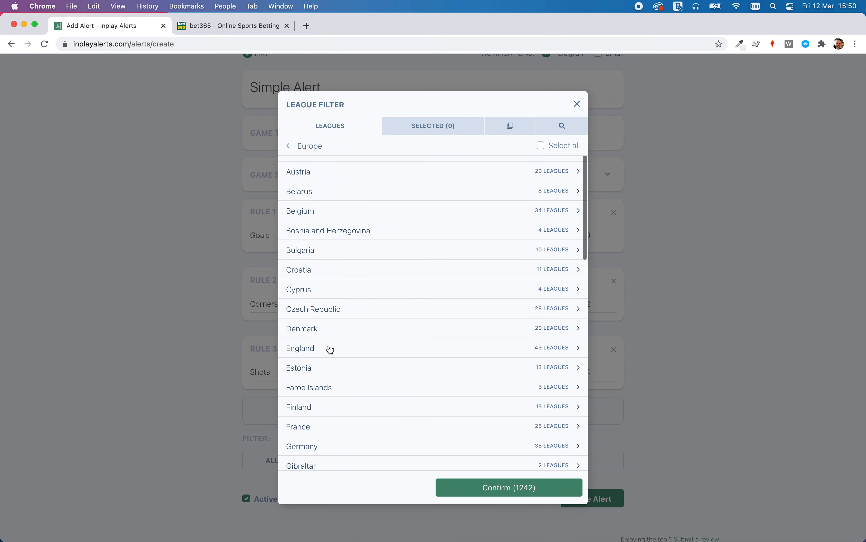
click(330, 346)
scroll(330, 347, down, 10)
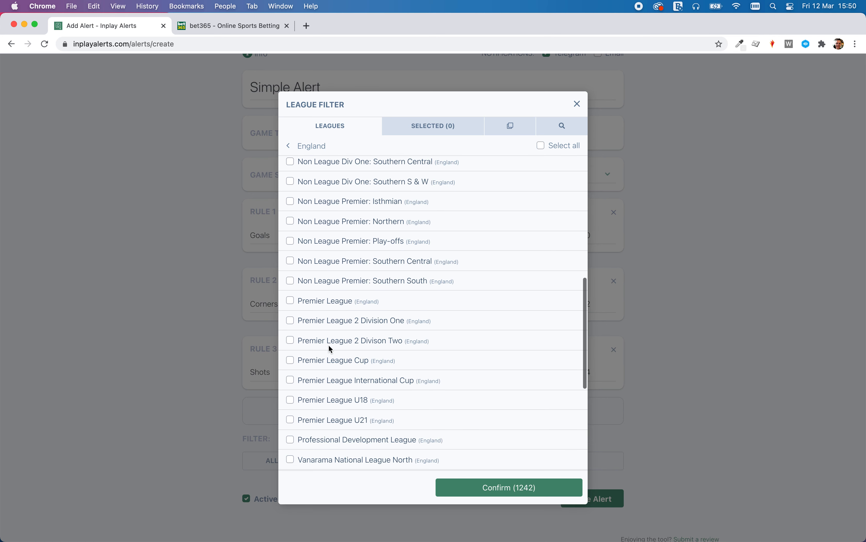
click(290, 261)
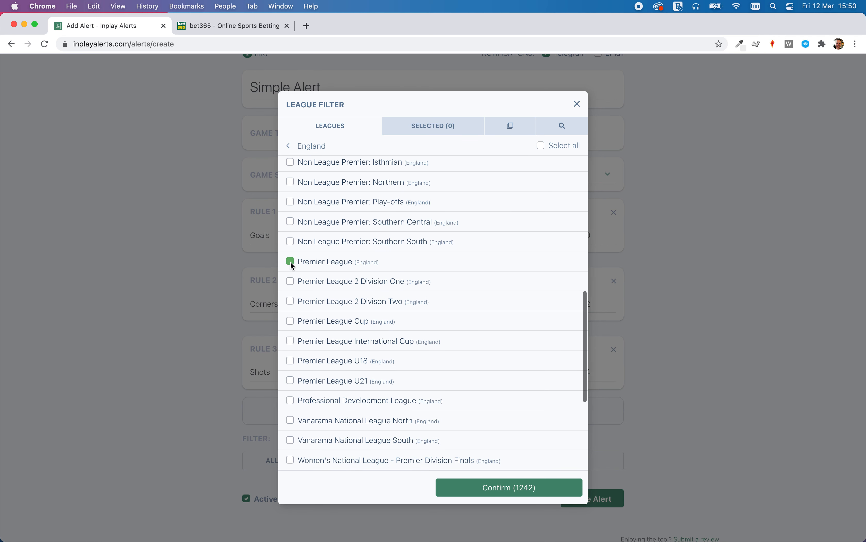
click(481, 498)
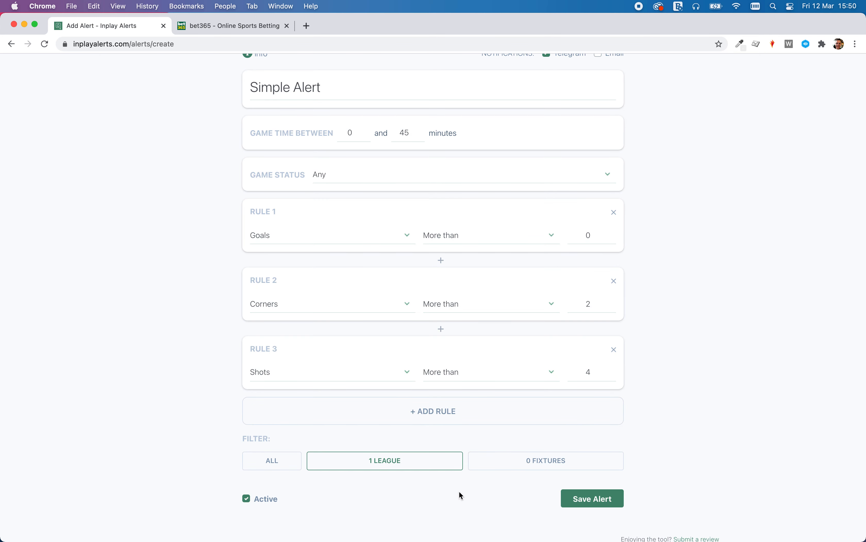
- Add England's Carabao Cup to the alert's league filter and confirm
click(379, 461)
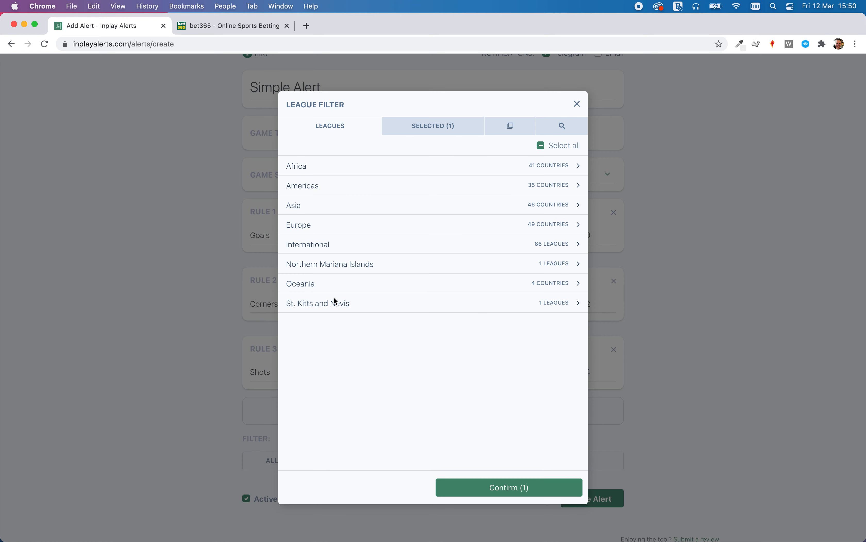
click(307, 224)
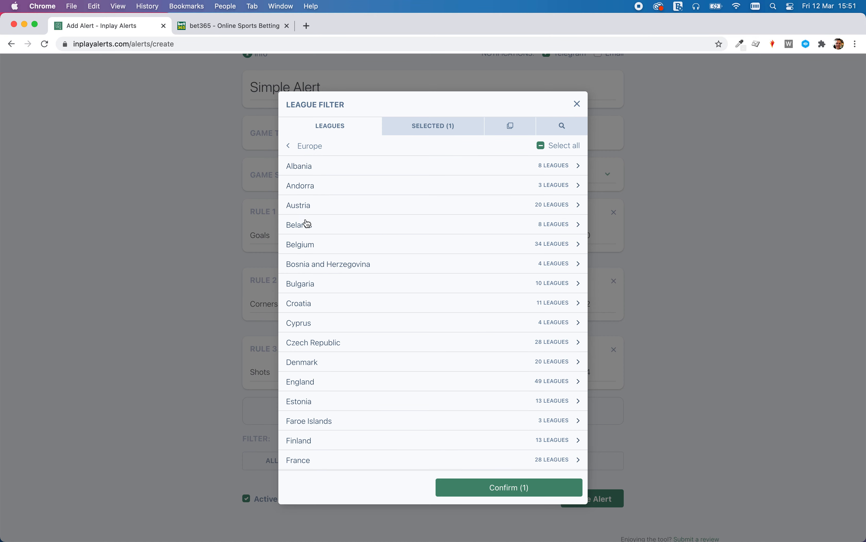
click(323, 379)
click(290, 165)
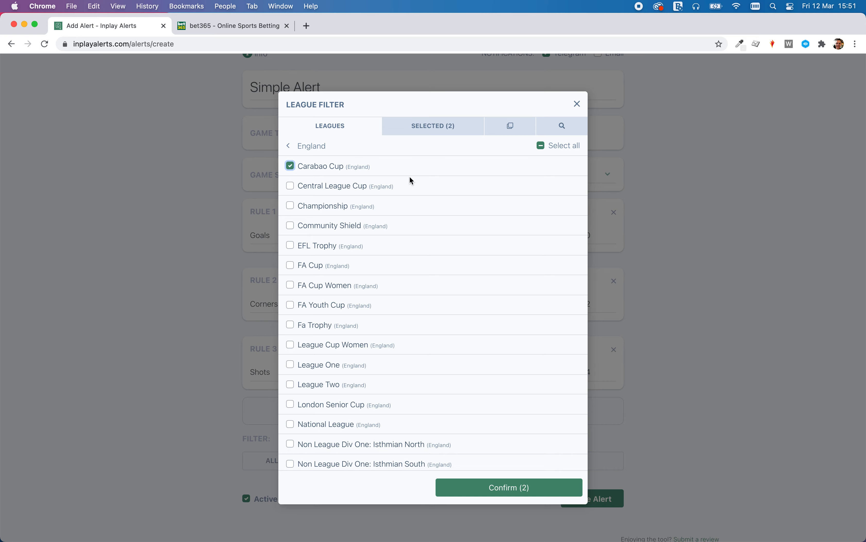
click(494, 486)
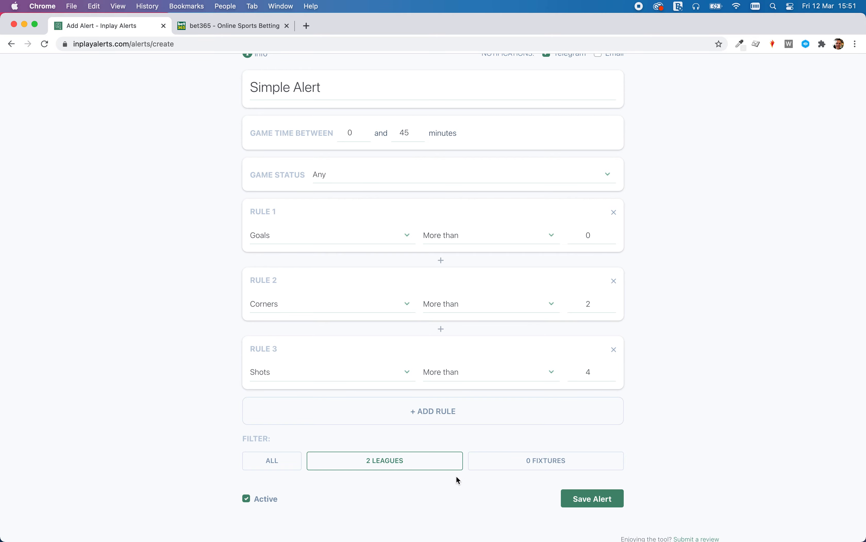
- Filter fixtures to the four England Premier League matches on Sat 13th Mar, from Leeds United - Chelsea to Fulham - Manchester City
click(538, 460)
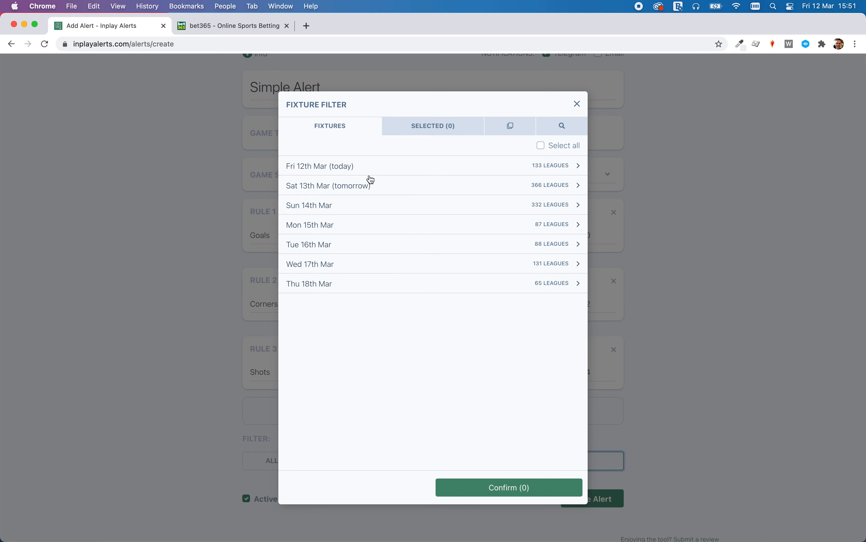
click(369, 189)
scroll(372, 289, down, 10)
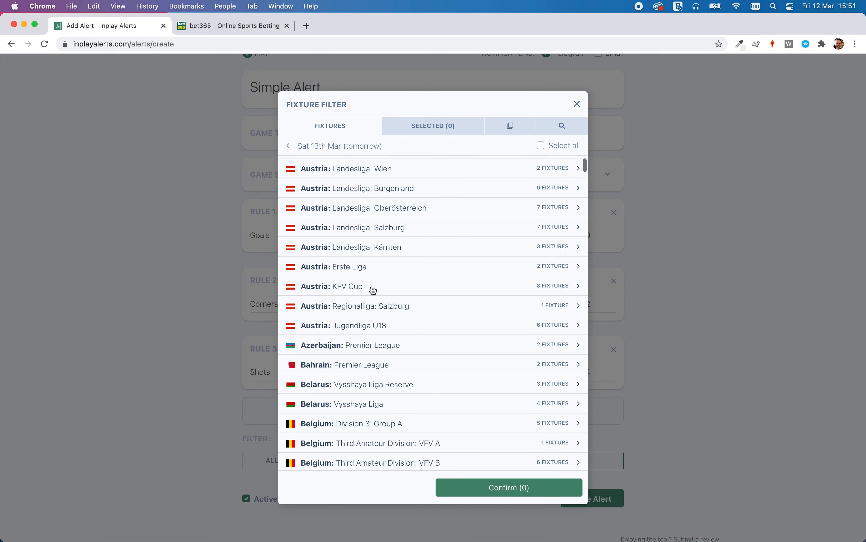
scroll(373, 290, down, 5)
scroll(374, 290, down, 5)
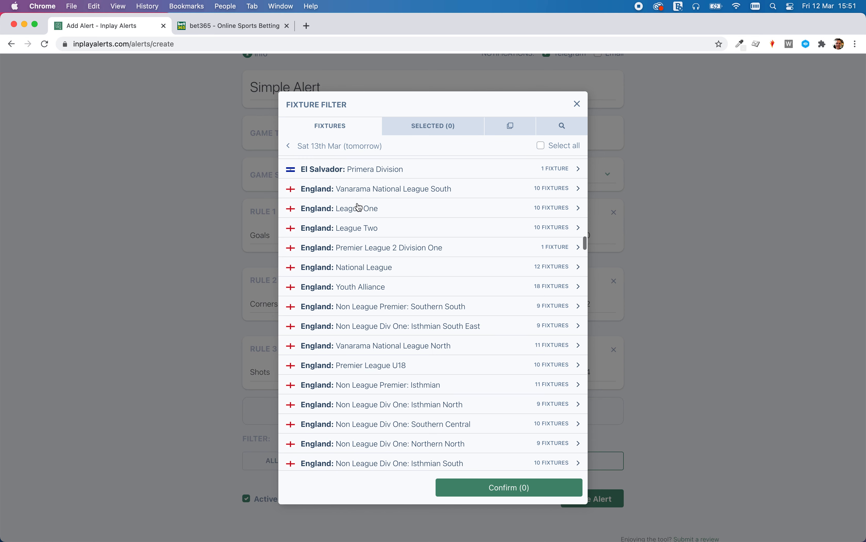
scroll(364, 378, down, 5)
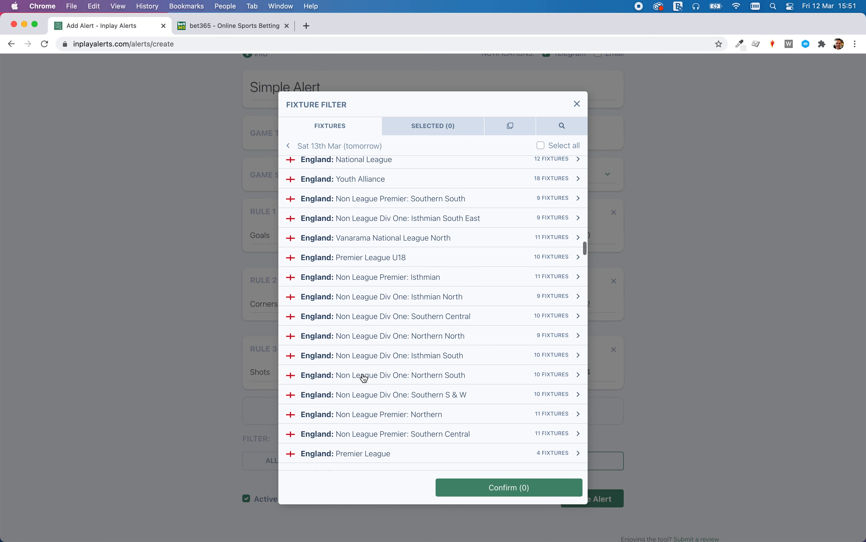
click(365, 378)
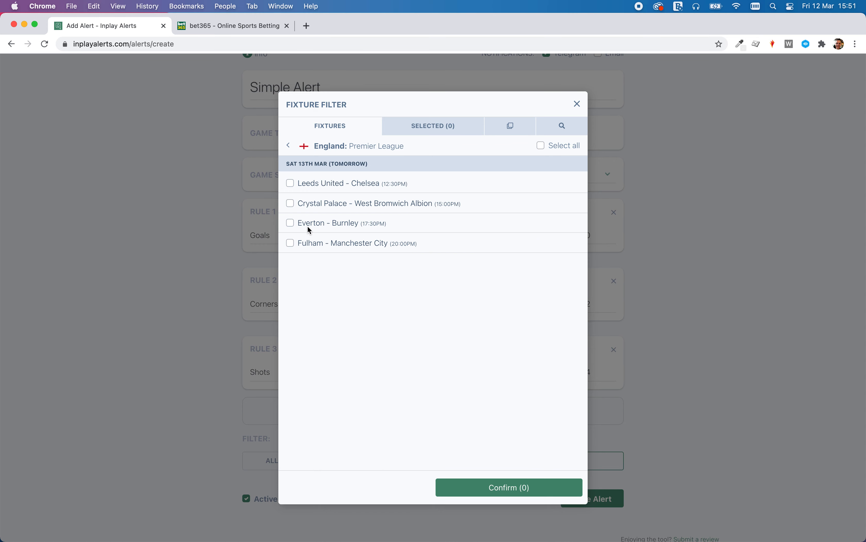
click(291, 184)
click(291, 204)
click(291, 222)
click(291, 243)
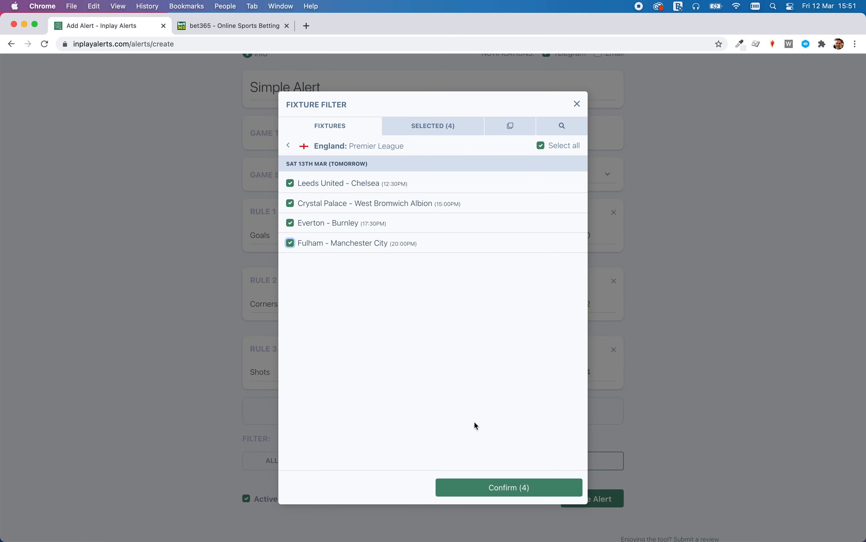
click(493, 489)
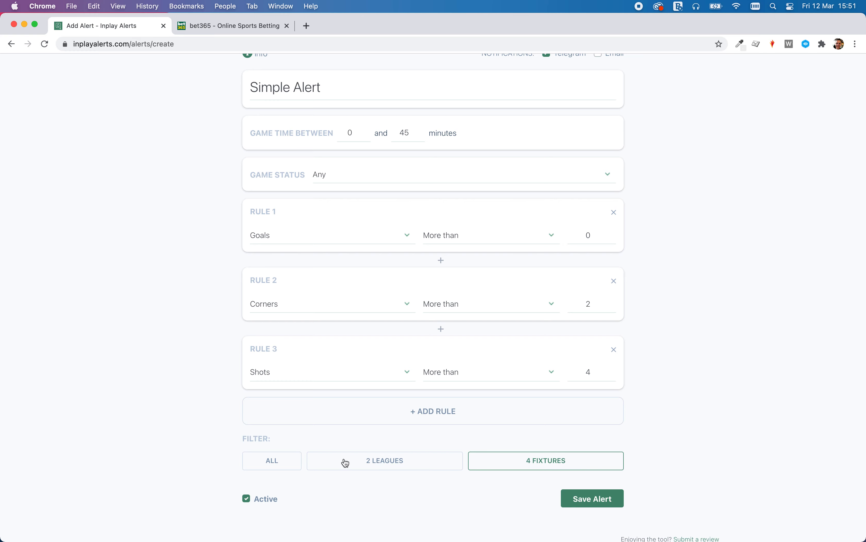
- Set the filter to All and save the alert
click(281, 464)
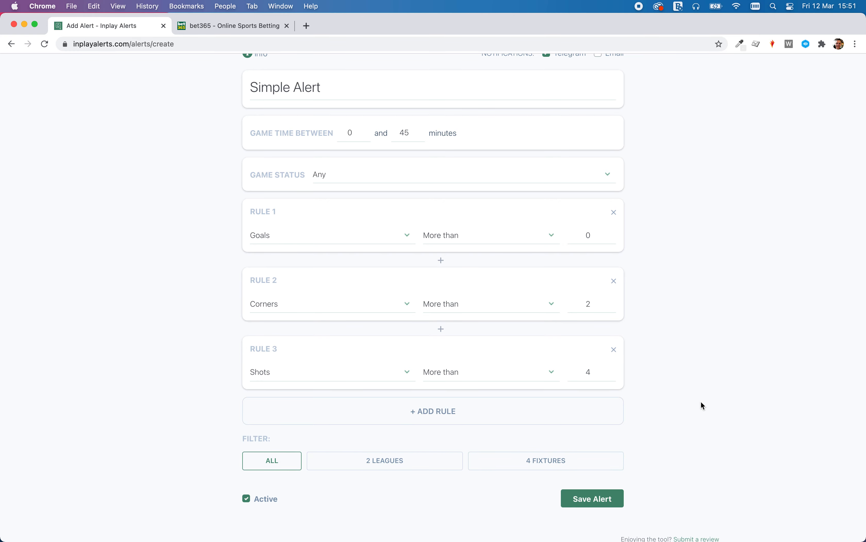
scroll(700, 401, up, 2)
scroll(700, 400, down, 3)
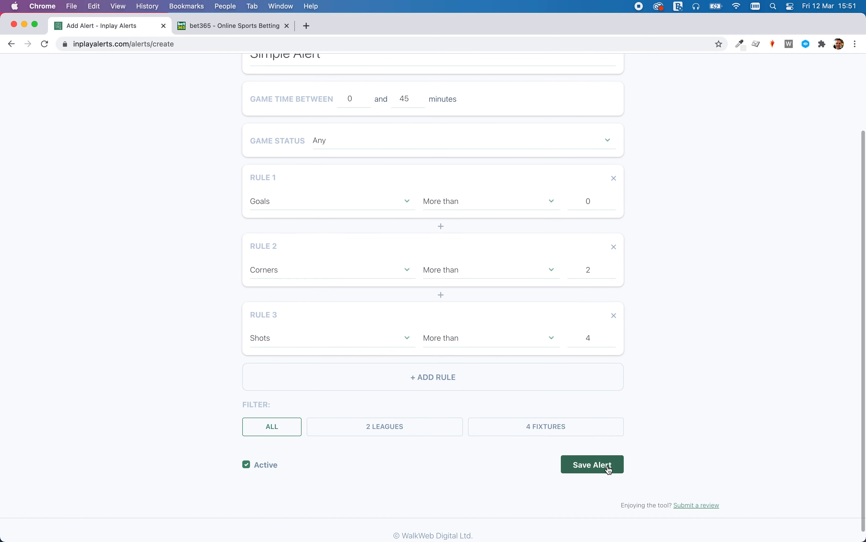
click(610, 469)
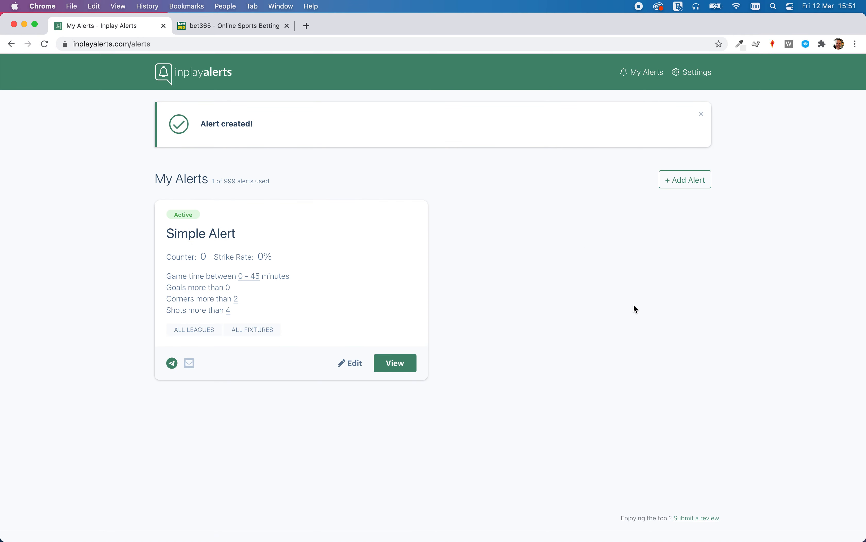
- Switch to Telegram, open the alert link in the Simple Alert message, and close the login page it leads to
key(ctrl+Up)
click(699, 200)
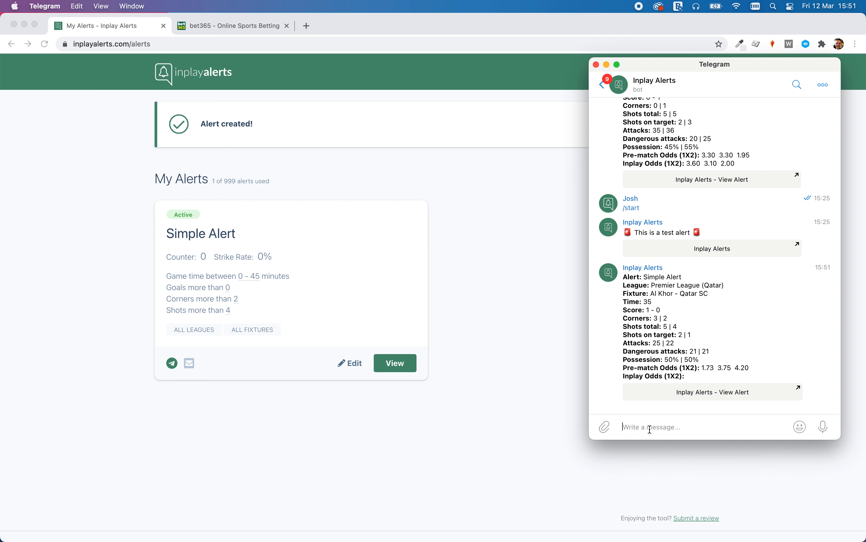
click(651, 429)
drag(651, 294, 713, 294)
click(724, 297)
click(710, 392)
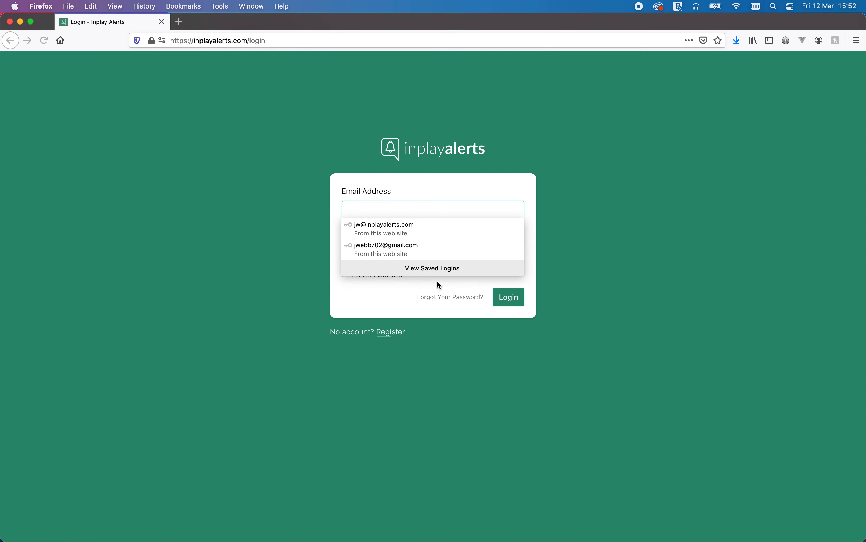
key(super+w)
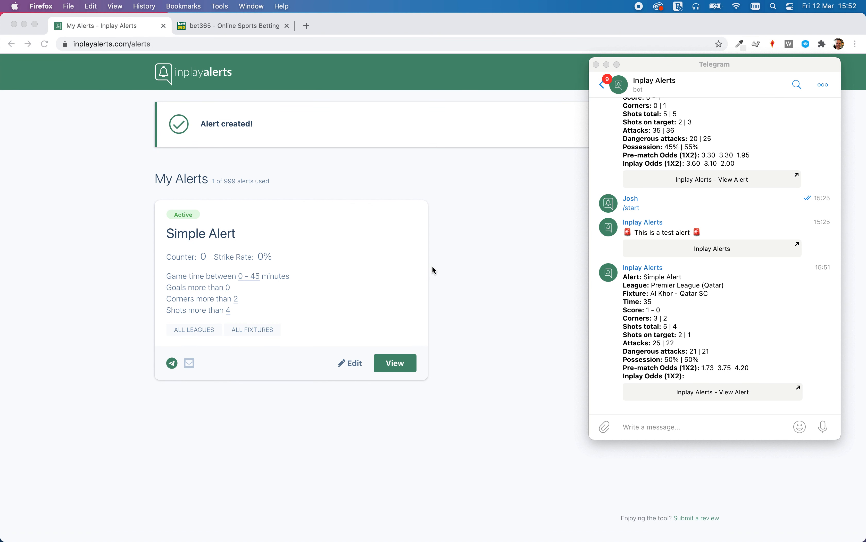
- Switch back to Chrome, refresh the My Alerts list and check Simple Alert's counter
click(444, 278)
key(super+r)
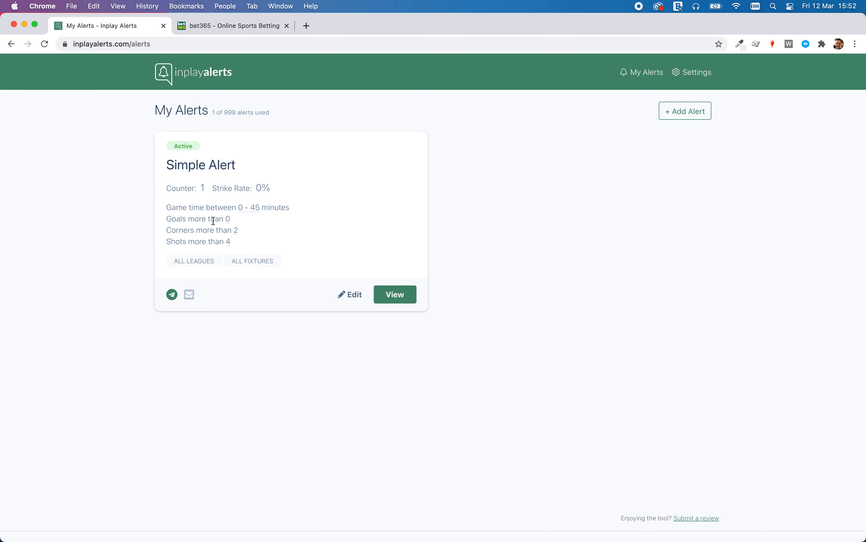
drag(185, 190, 206, 189)
click(448, 163)
- Open Simple Alert's history and view the Al Khor v Qatar SC stats at the time of the alert
click(407, 293)
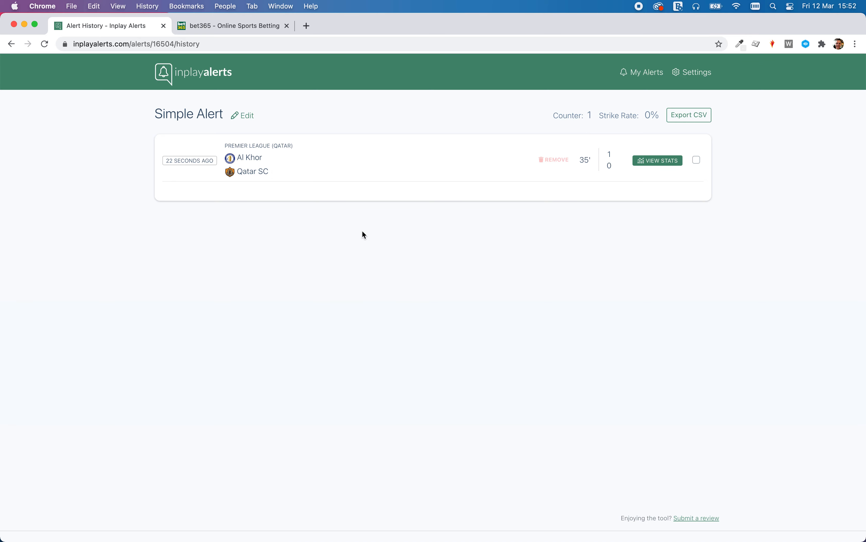
click(653, 166)
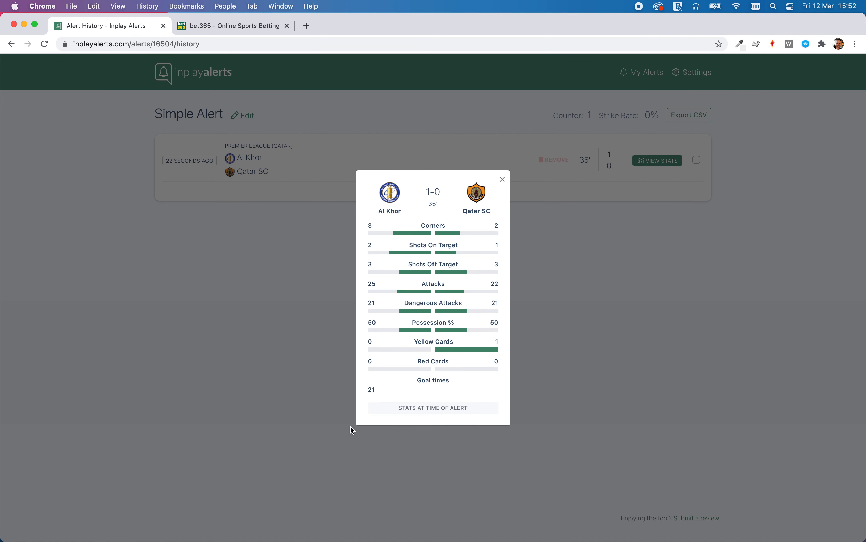
click(503, 179)
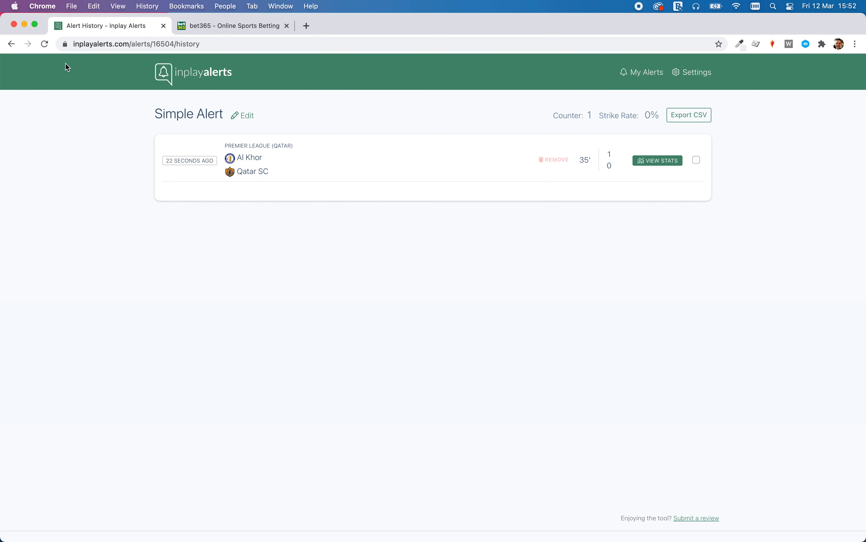
- Look up the Qatar SC Doha v Al-Khor SC in-play match on bet365, and return to the alert history
click(205, 25)
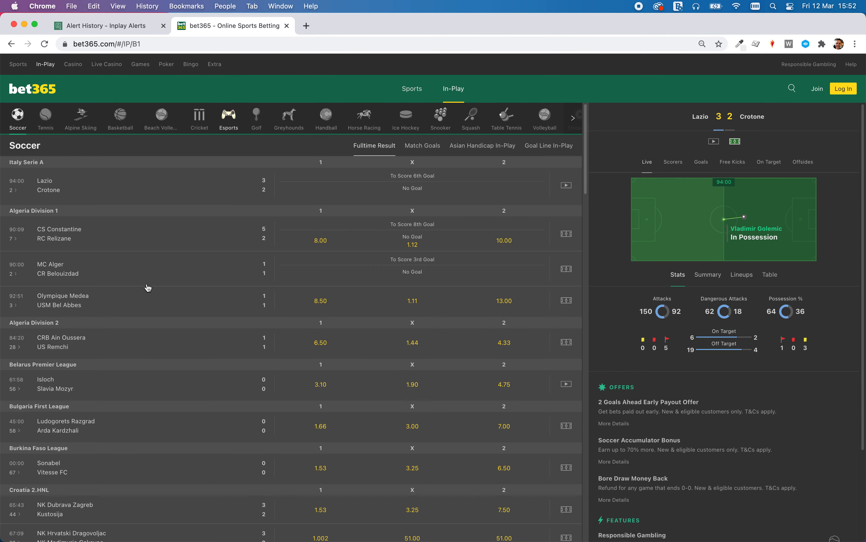
scroll(116, 299, down, 2)
scroll(117, 299, down, 10)
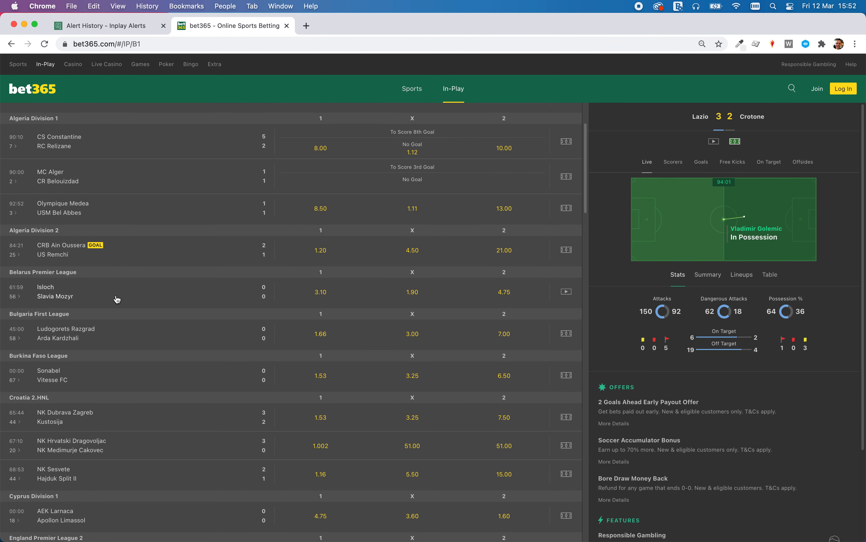
scroll(117, 298, down, 12)
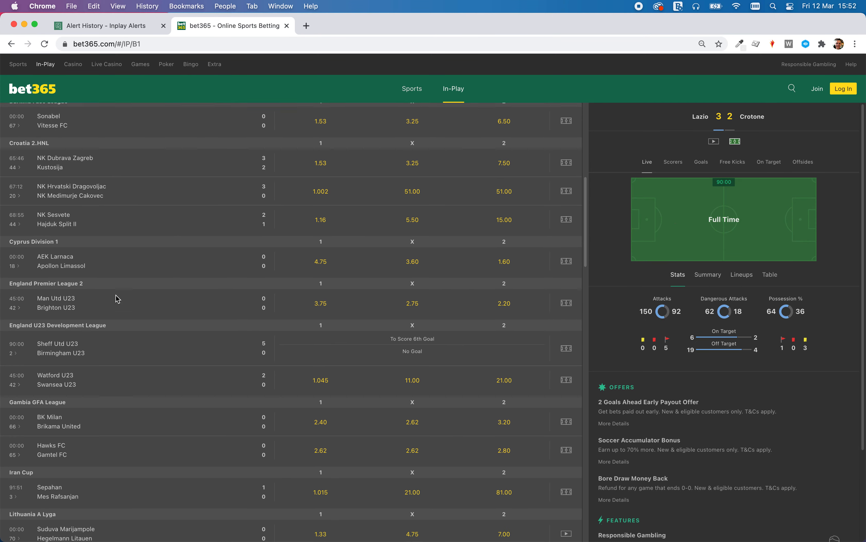
scroll(117, 299, down, 1)
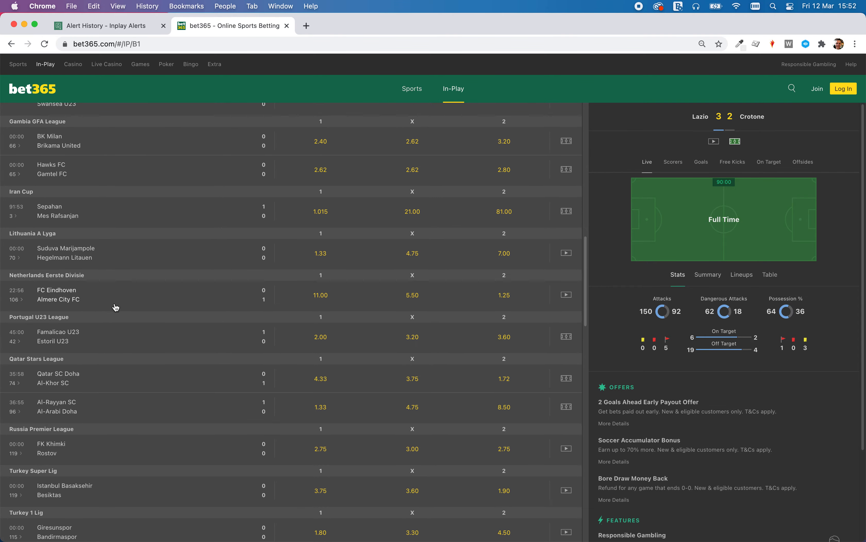
click(60, 381)
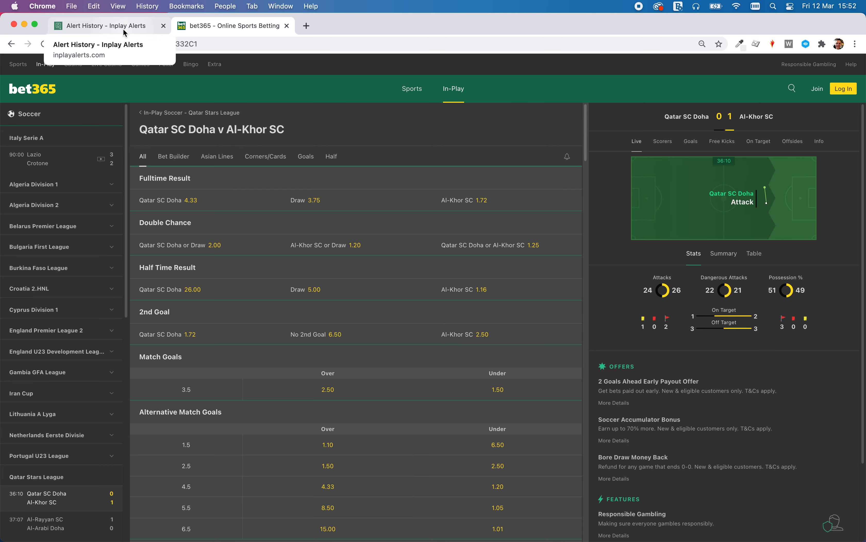
click(124, 33)
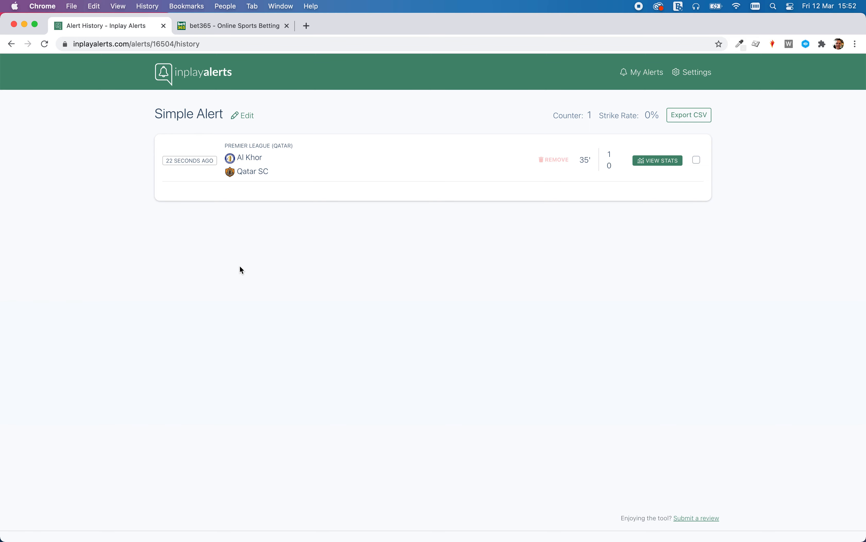
- Tick the Al Khor v Qatar SC alert as a strike and check Simple Alert's overall strike rate
click(696, 159)
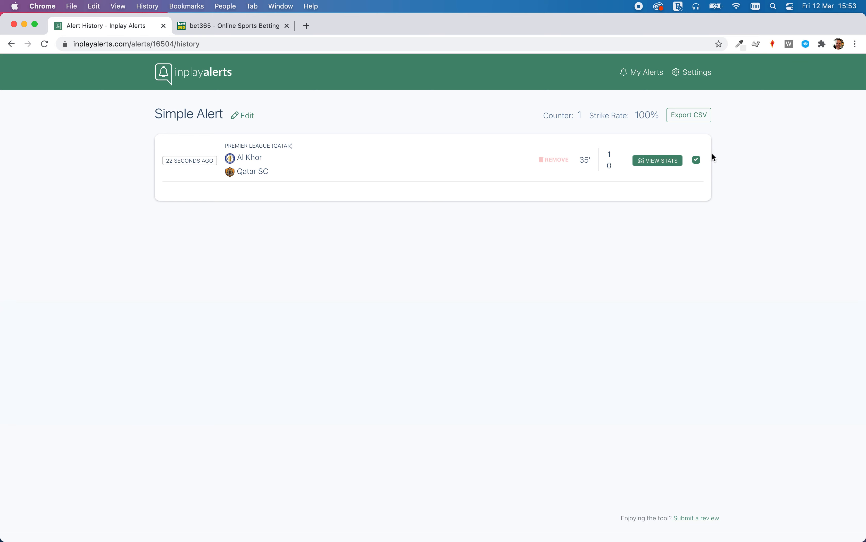
mouse_move(604, 115)
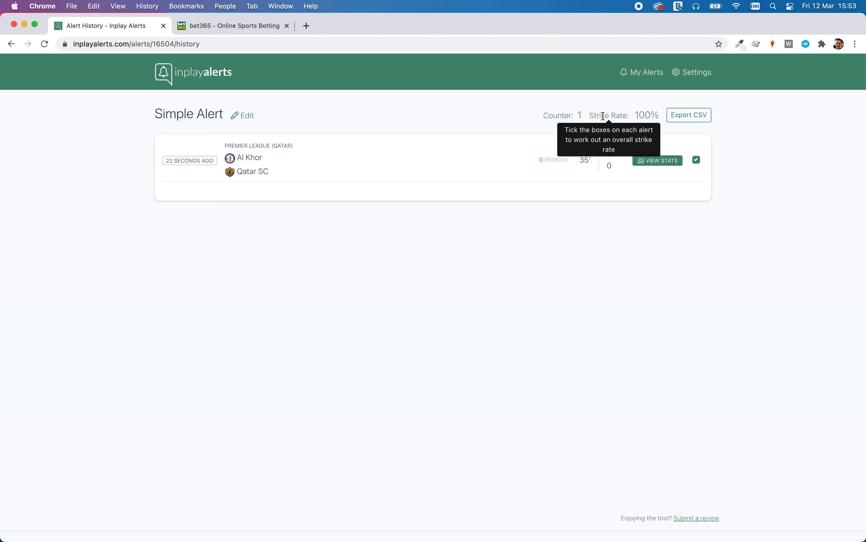
drag(600, 115, 638, 114)
click(647, 127)
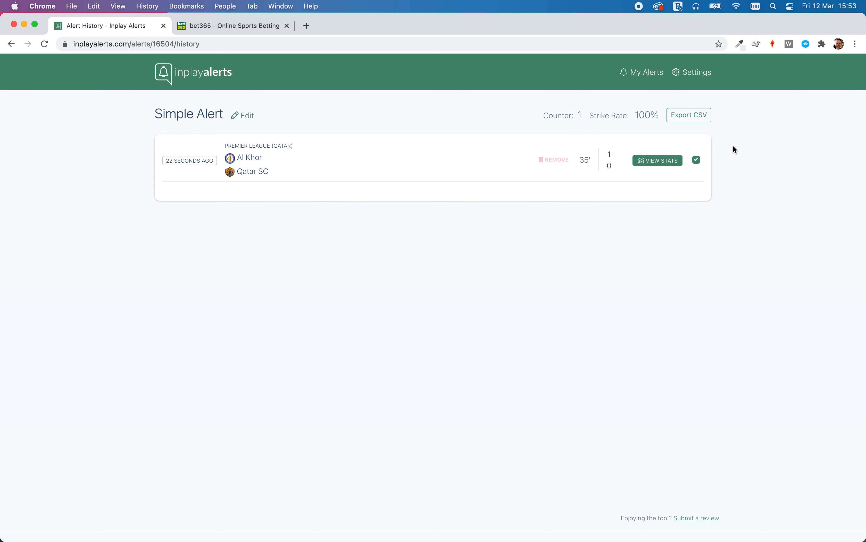
- Export Simple Alert's history to CSV, open simple_alert.csv in Excel, and look through its match stats, strike and in-play odds columns
click(691, 115)
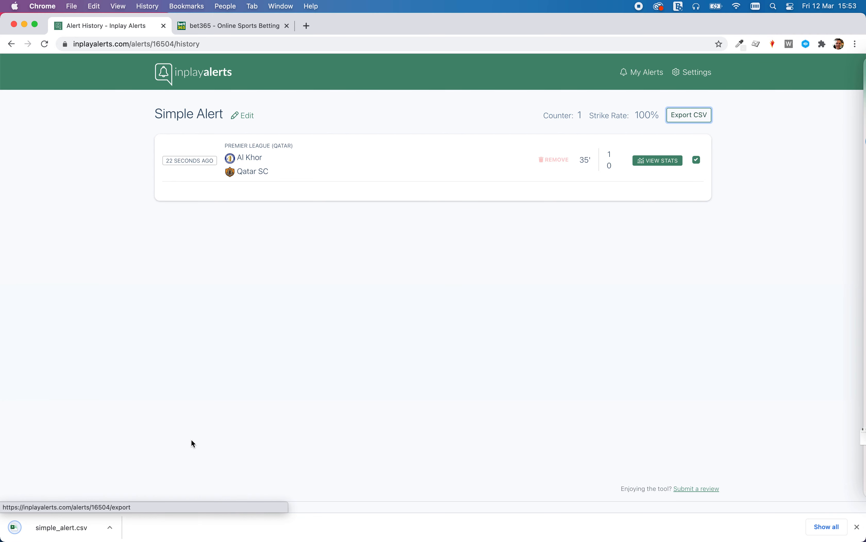
click(73, 528)
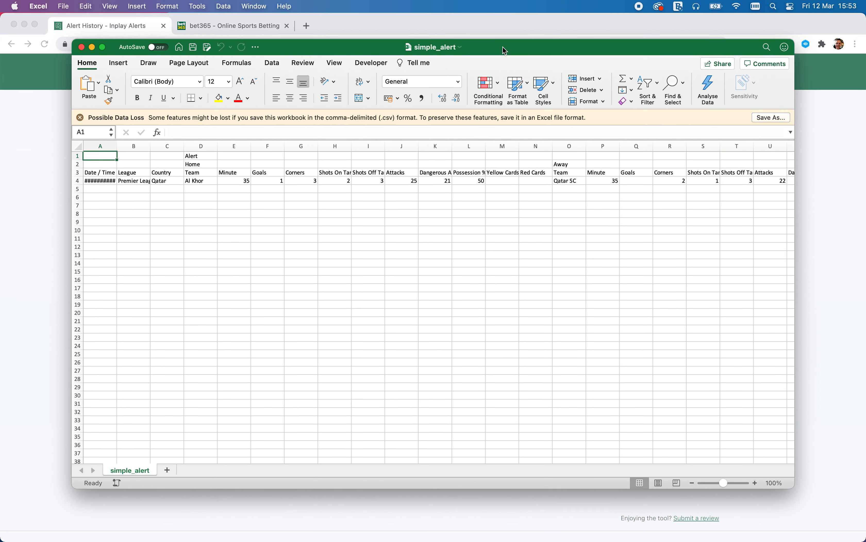
double_click(505, 44)
scroll(676, 176, right, 10)
scroll(672, 176, right, 4)
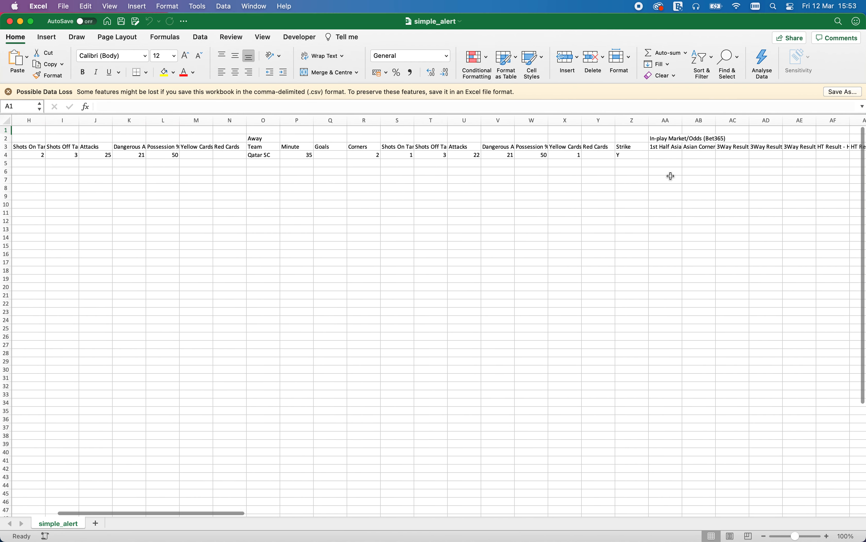
- Close the simple_alert spreadsheet without saving and go back to the My Alerts list in Chrome
click(11, 21)
click(433, 266)
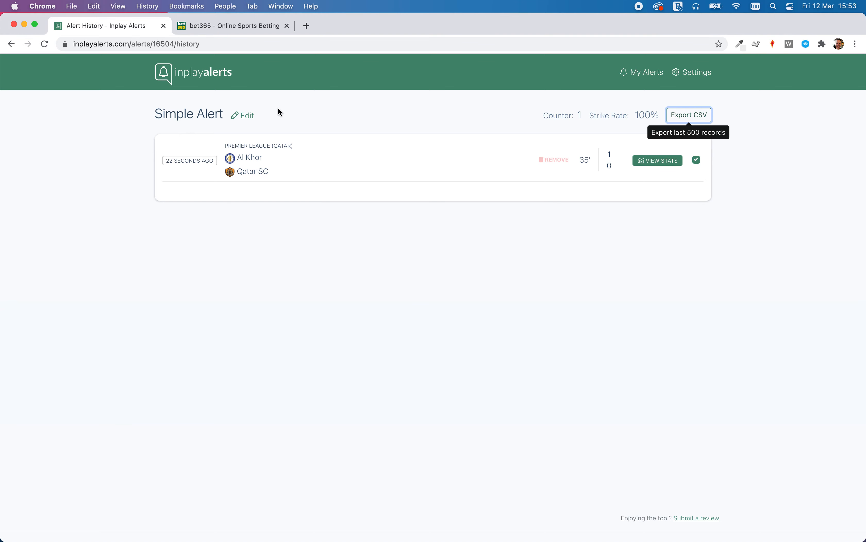
click(649, 75)
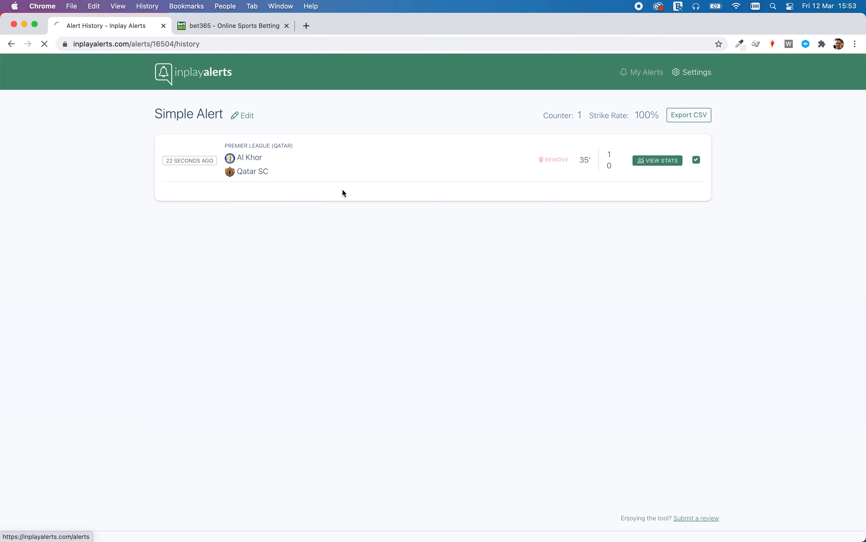